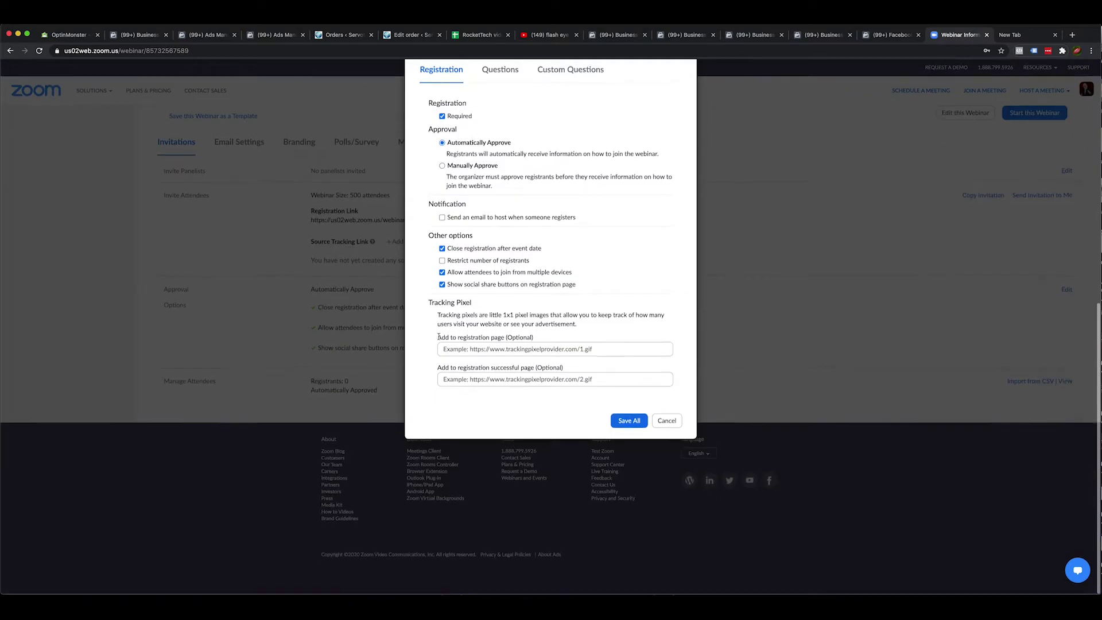
Review the Tracking Pixel fields in the webinar's registration settings, and switch to Facebook Business to open Events Manager for Rocket tech's pixel
{"action": "left_click_drag", "start_coordinate": [425, 302], "coordinate": [668, 377]}
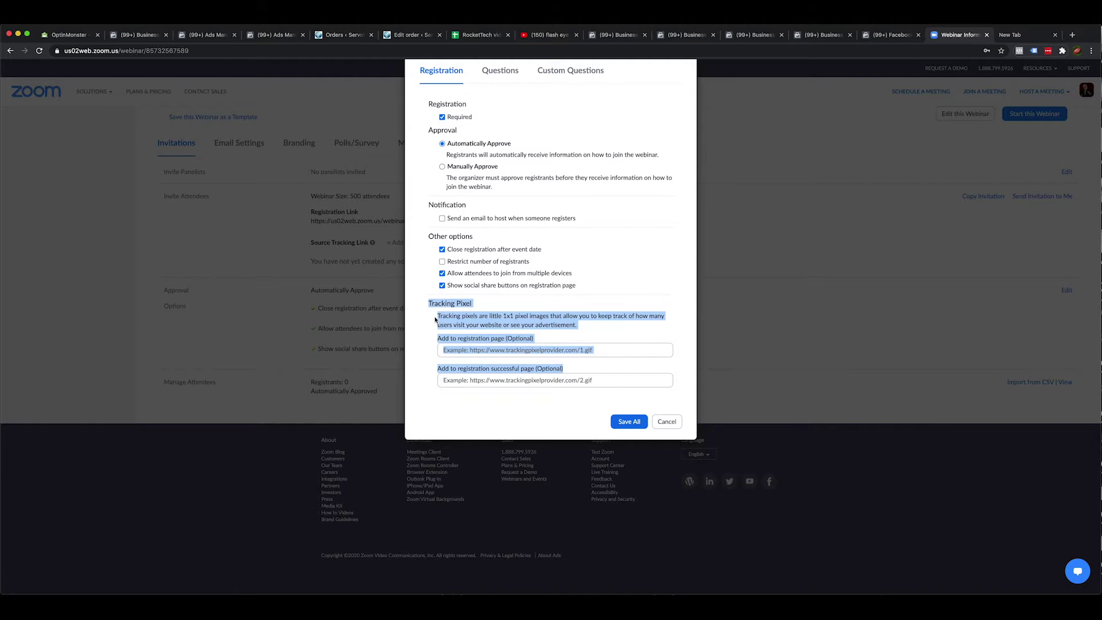
{"action": "left_click", "coordinate": [627, 339]}
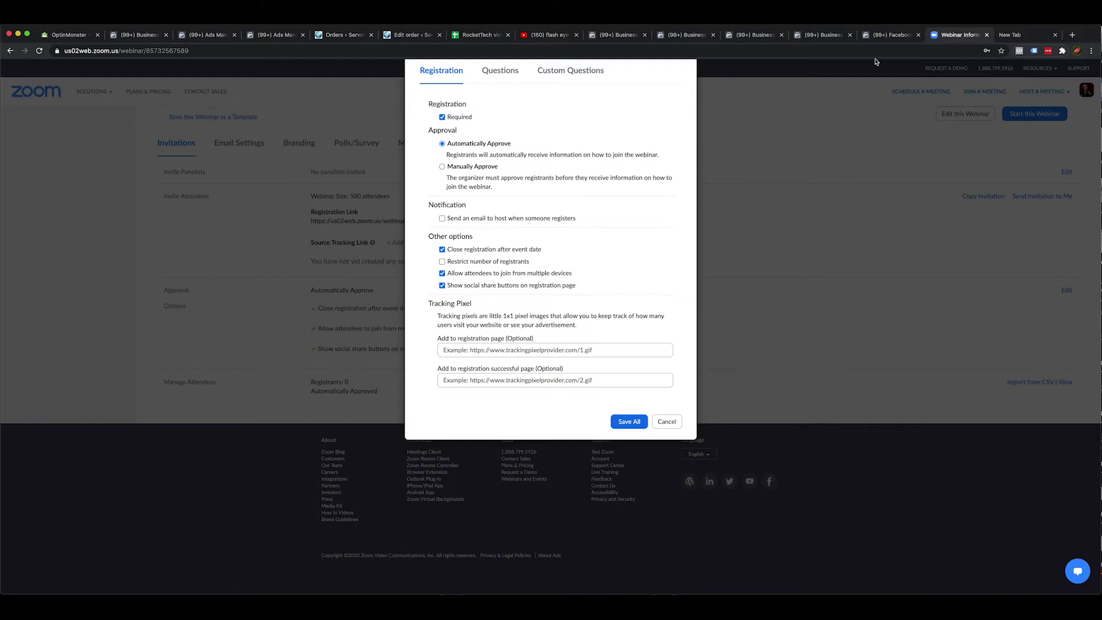
{"action": "left_click", "coordinate": [890, 35]}
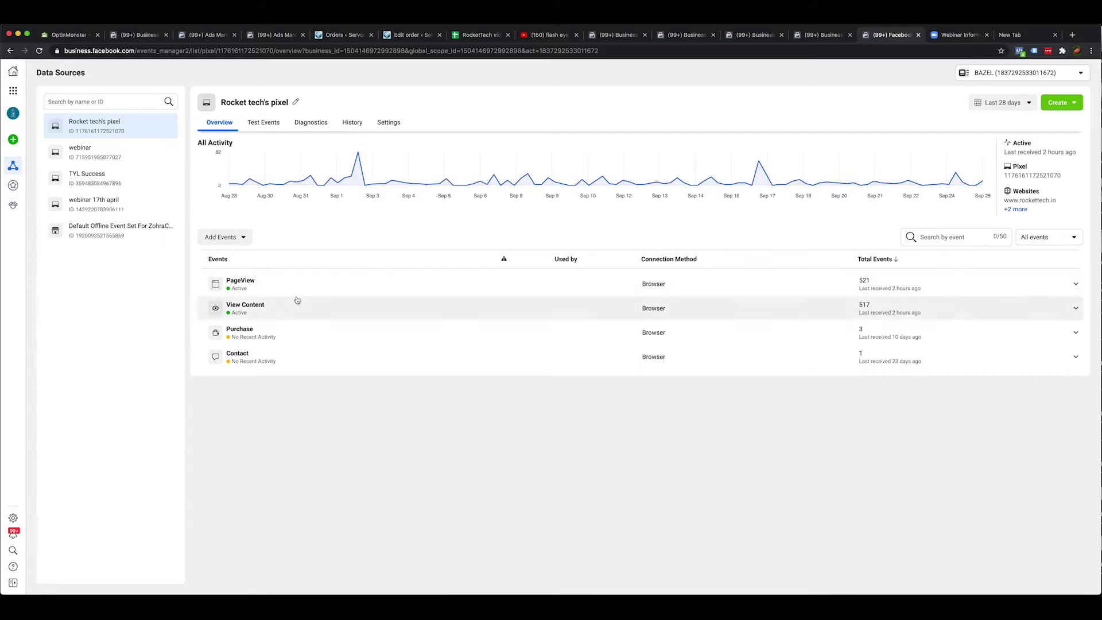
{"action": "mouse_move", "coordinate": [18, 167]}
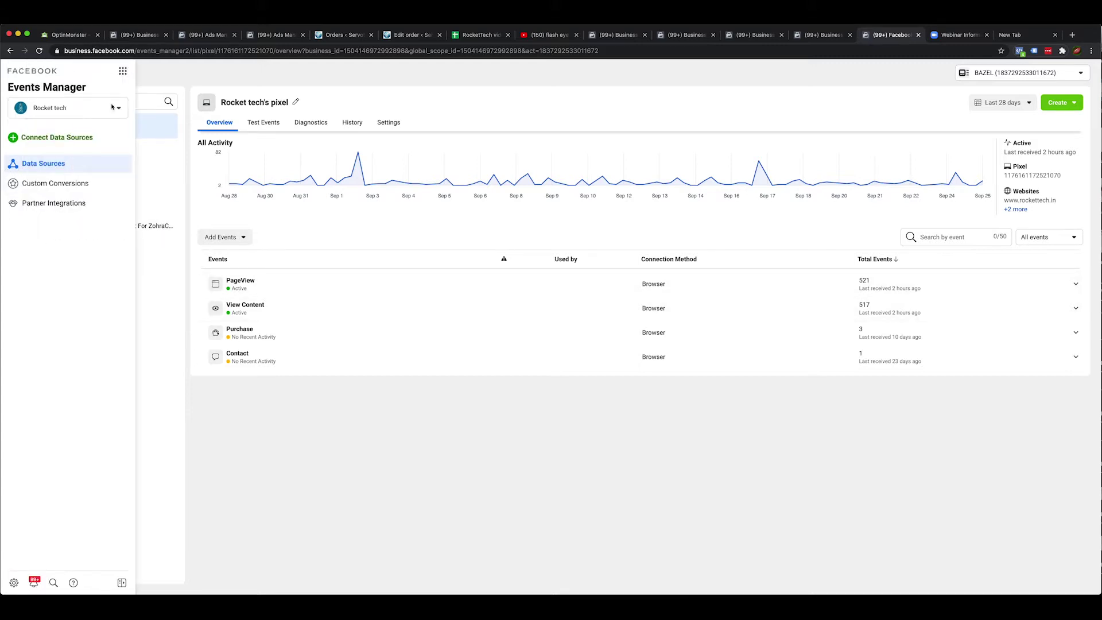
{"action": "left_click", "coordinate": [12, 91]}
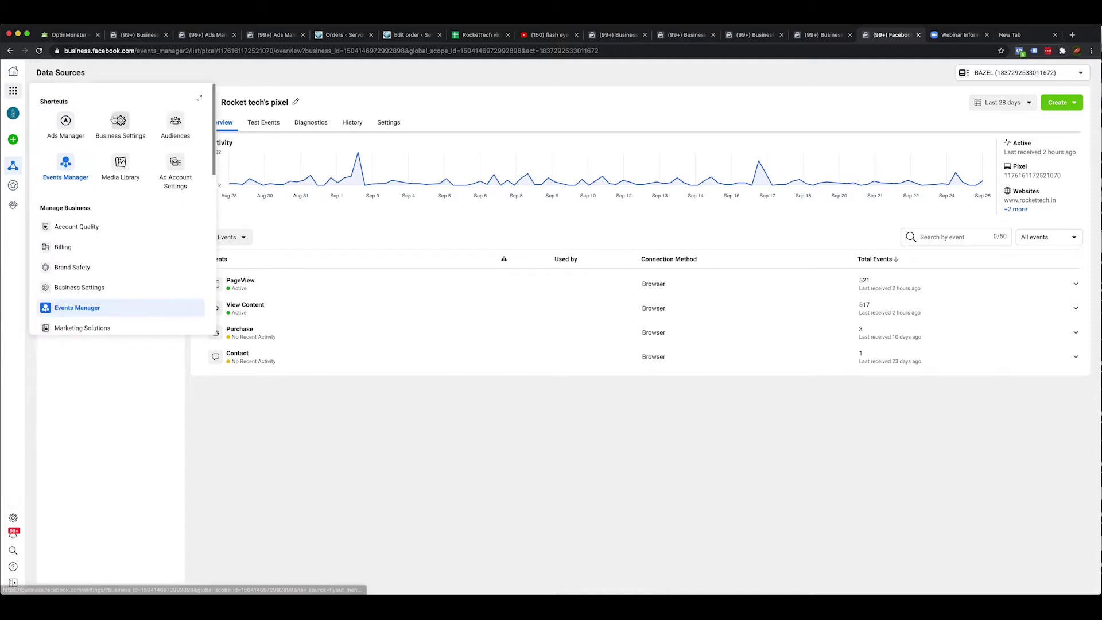
{"action": "left_click", "coordinate": [91, 308]}
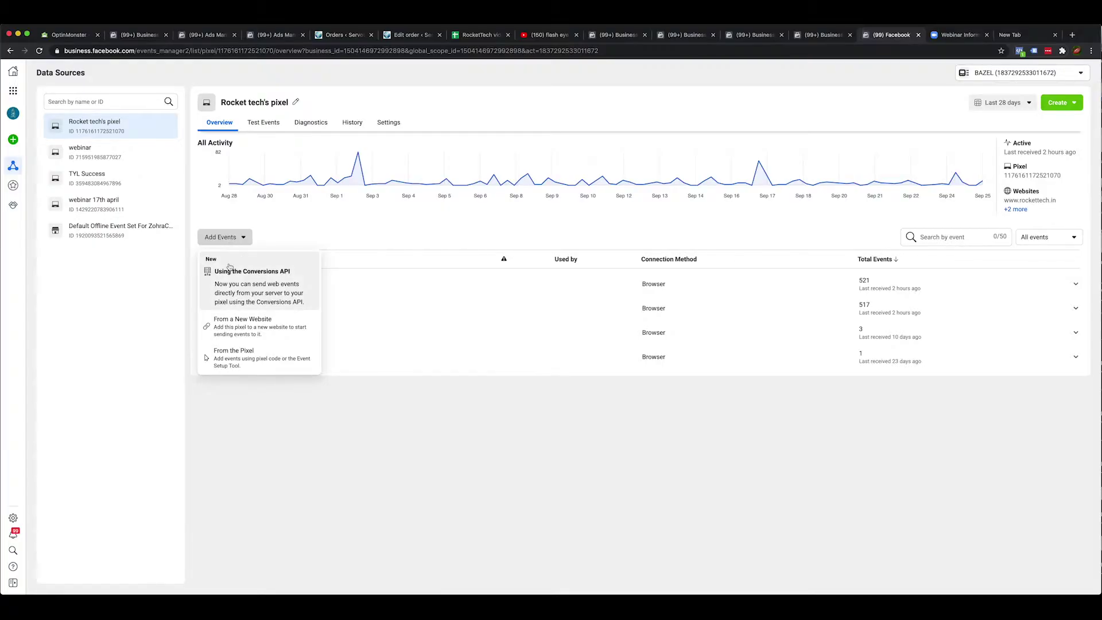
Add Rocket tech's pixel to a new website with manual installation and copy its base code
{"action": "left_click", "coordinate": [241, 331]}
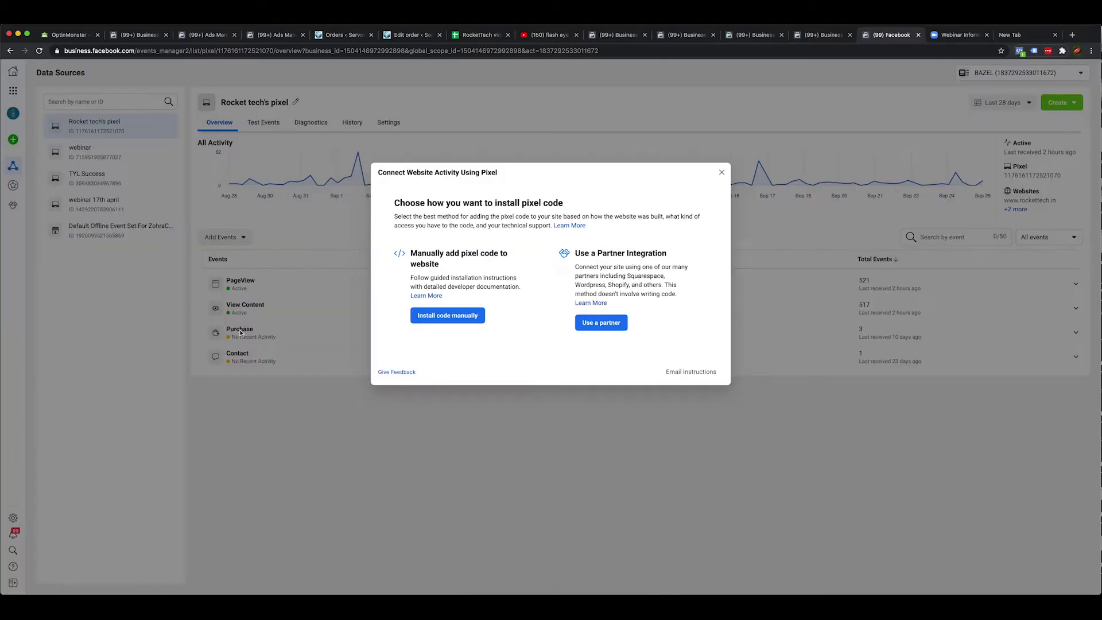
{"action": "left_click", "coordinate": [430, 322]}
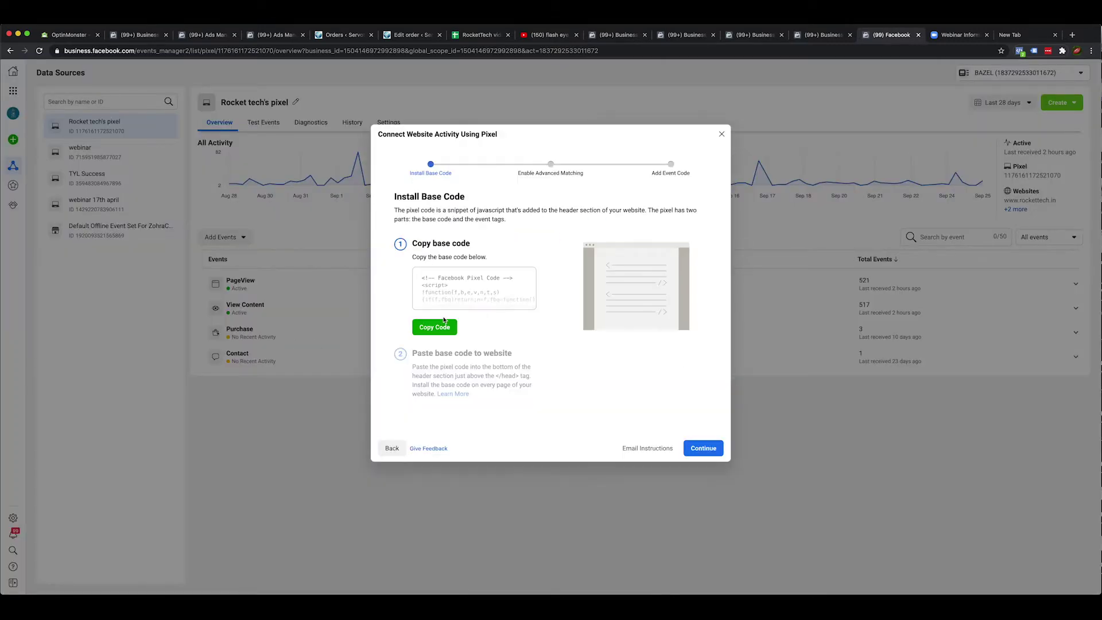
{"action": "left_click", "coordinate": [438, 326]}
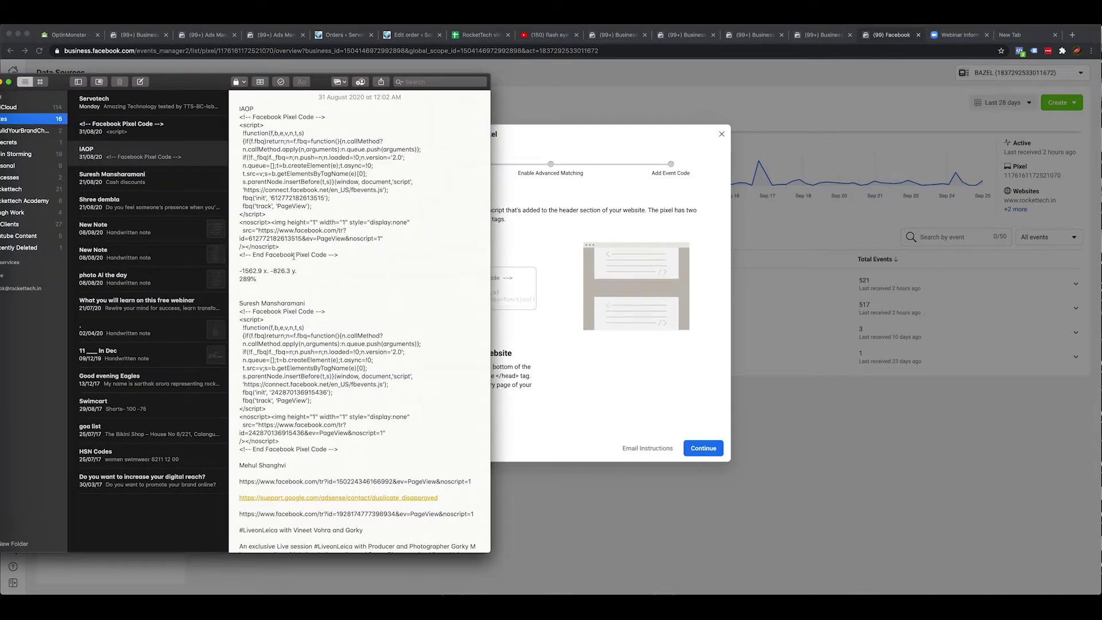
Paste the pixel base code at the start of the IAOP note in Notes and separate it from the older text with blank lines
{"action": "left_click", "coordinate": [239, 104]}
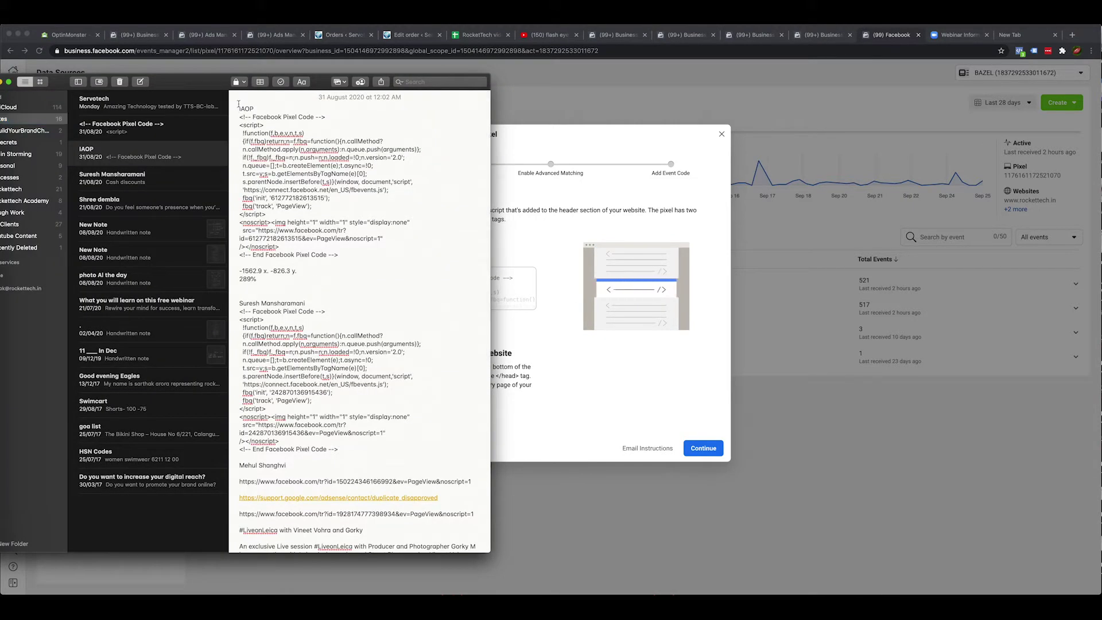
{"action": "key", "text": "super+v"}
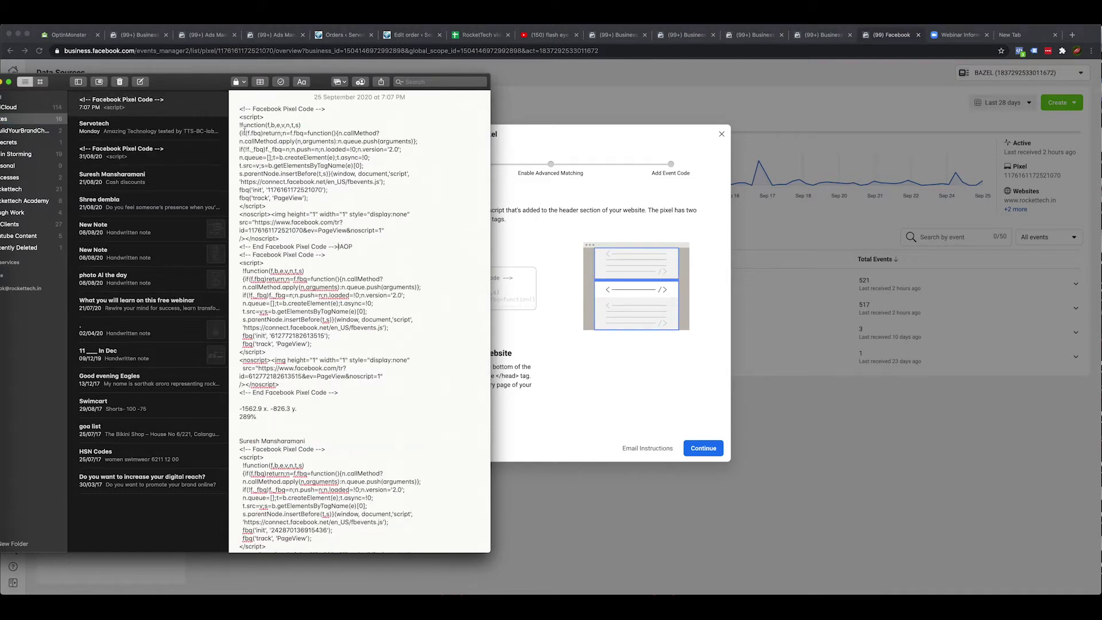
{"action": "key", "text": "Return"}
{"action": "key", "text": "Return"}
{"action": "key", "text": "Return"}
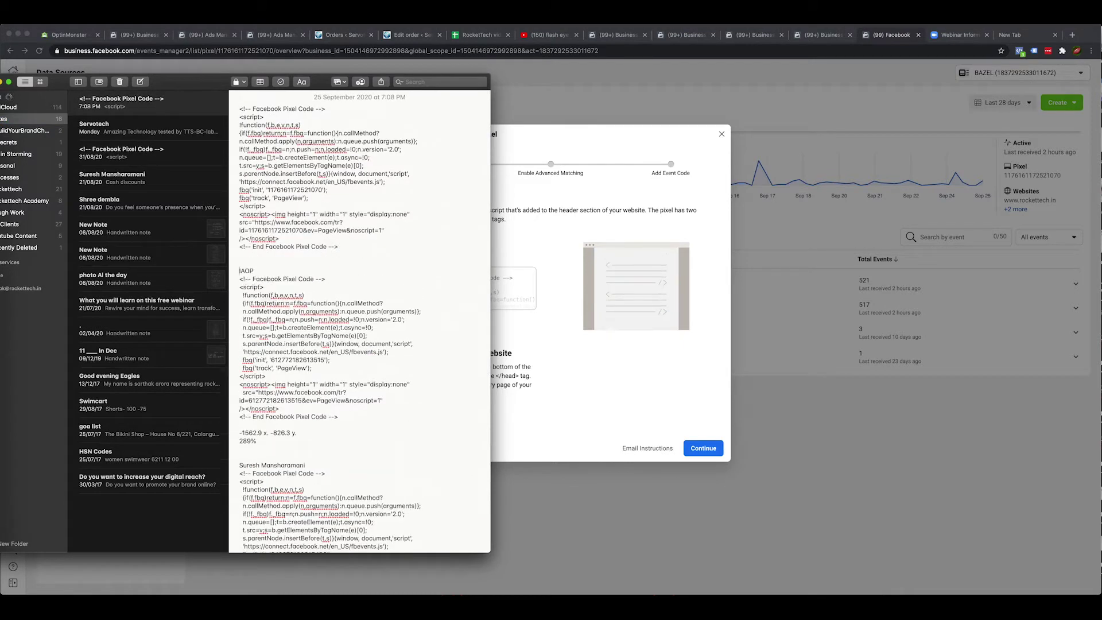
Examine the pasted pixel code in the note, especially the image URL and pixel ID inside the noscript tag
{"action": "left_click_drag", "start_coordinate": [239, 109], "coordinate": [362, 251]}
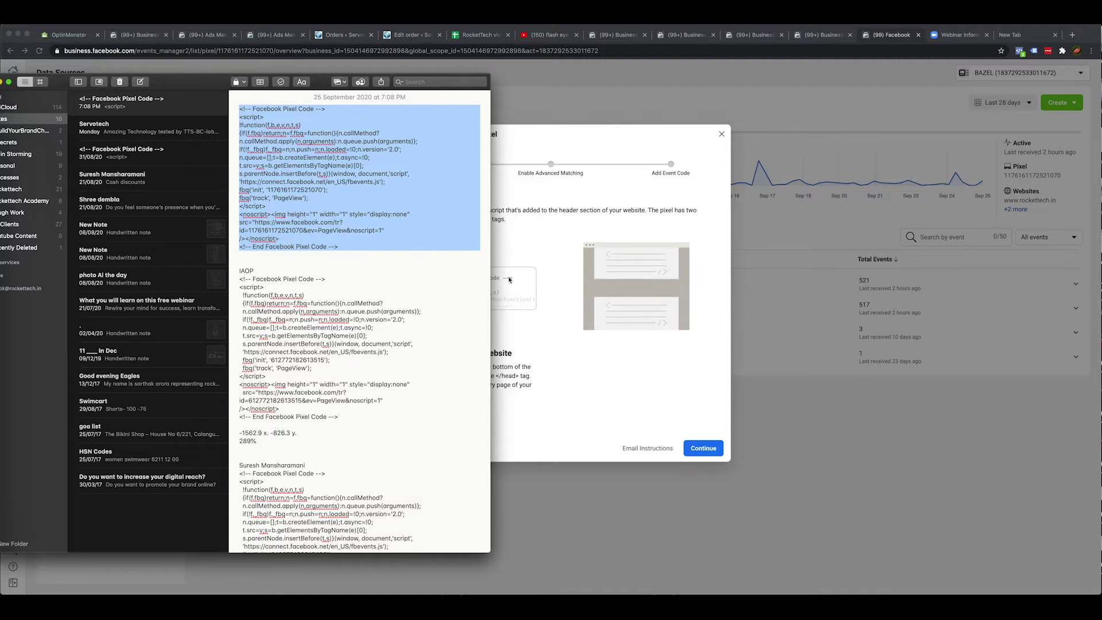
{"action": "left_click", "coordinate": [372, 247]}
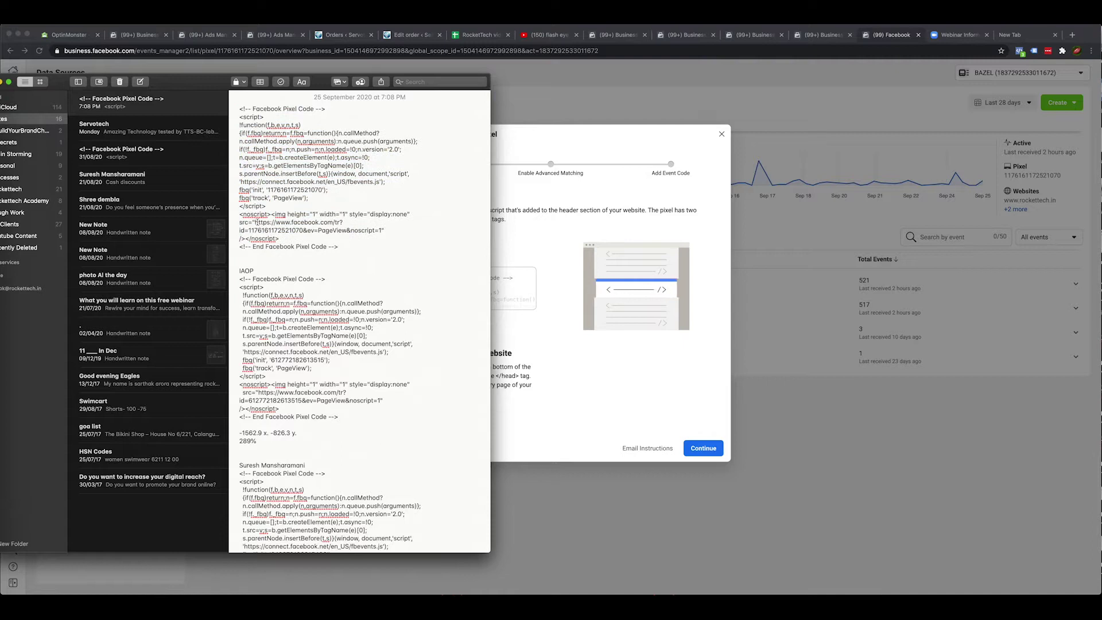
{"action": "left_click_drag", "start_coordinate": [256, 223], "coordinate": [383, 230]}
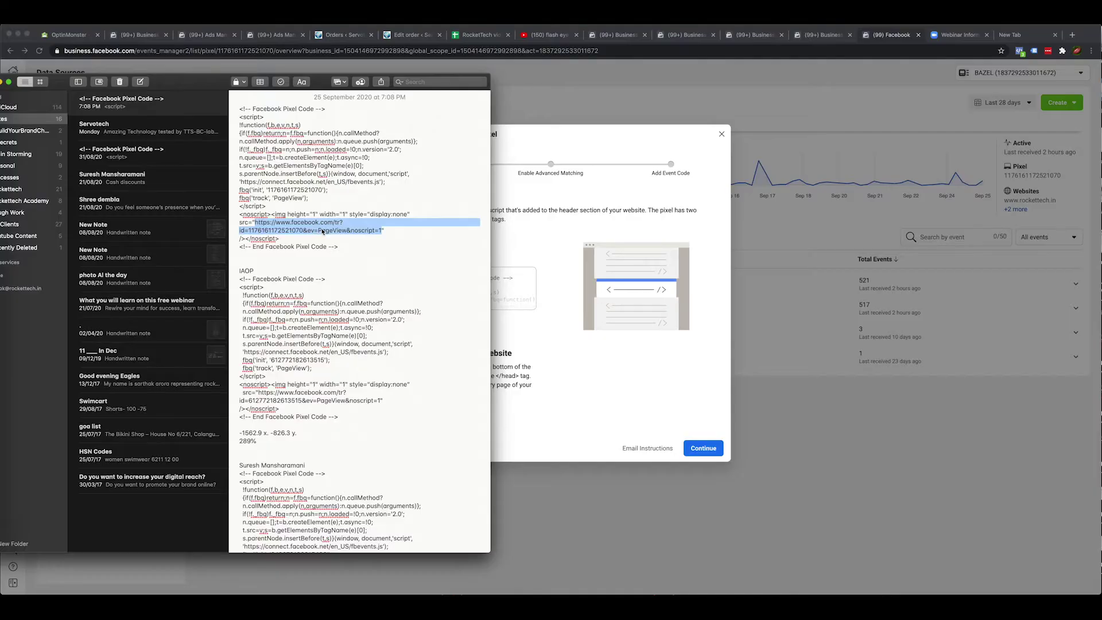
{"action": "left_click", "coordinate": [251, 232]}
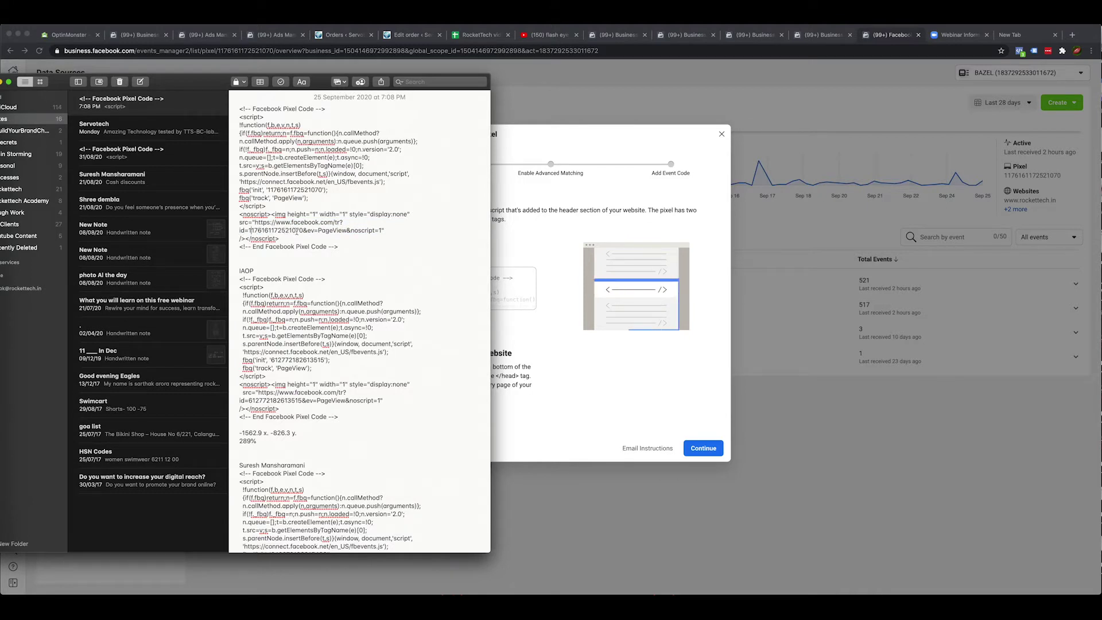
Close the pixel installation dialog in Facebook Business and look up the pixel ID in the pixel's settings
{"action": "left_click", "coordinate": [859, 439]}
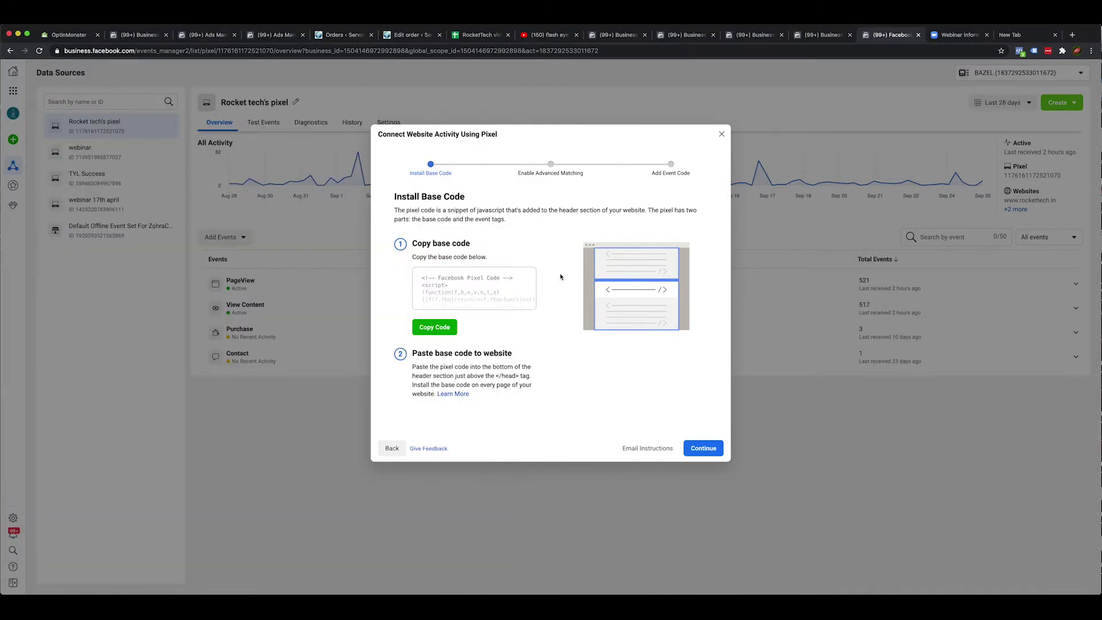
{"action": "left_click", "coordinate": [722, 134]}
{"action": "left_click", "coordinate": [388, 122]}
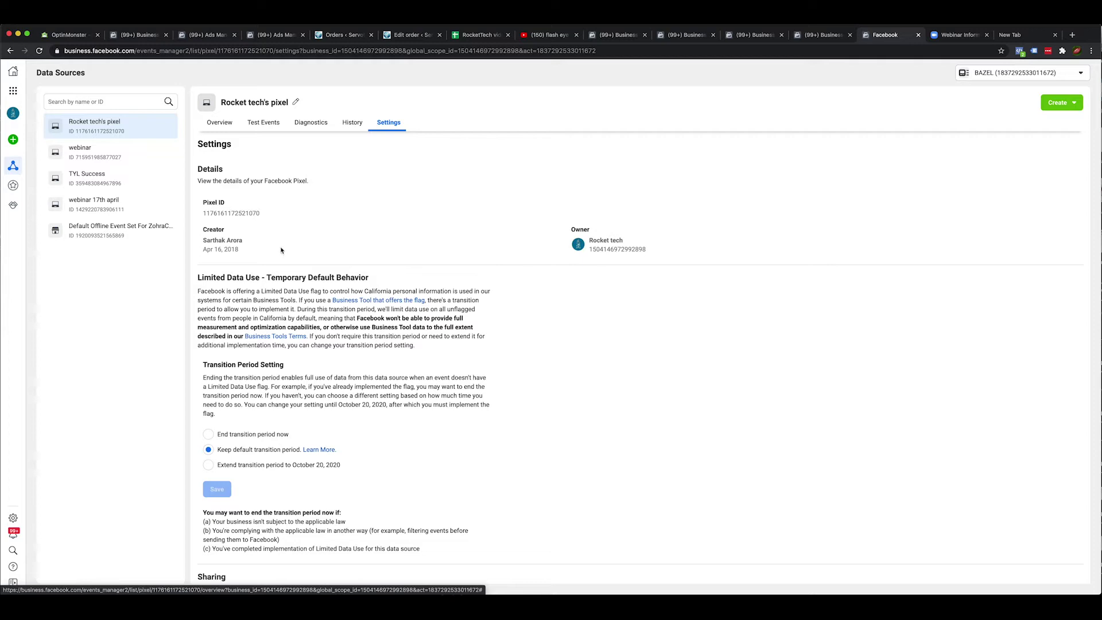
Copy the noscript PageView image URL from the note into Zoom's registration successful page tracking pixel field and save the registration settings
{"action": "key", "text": "super+Tab"}
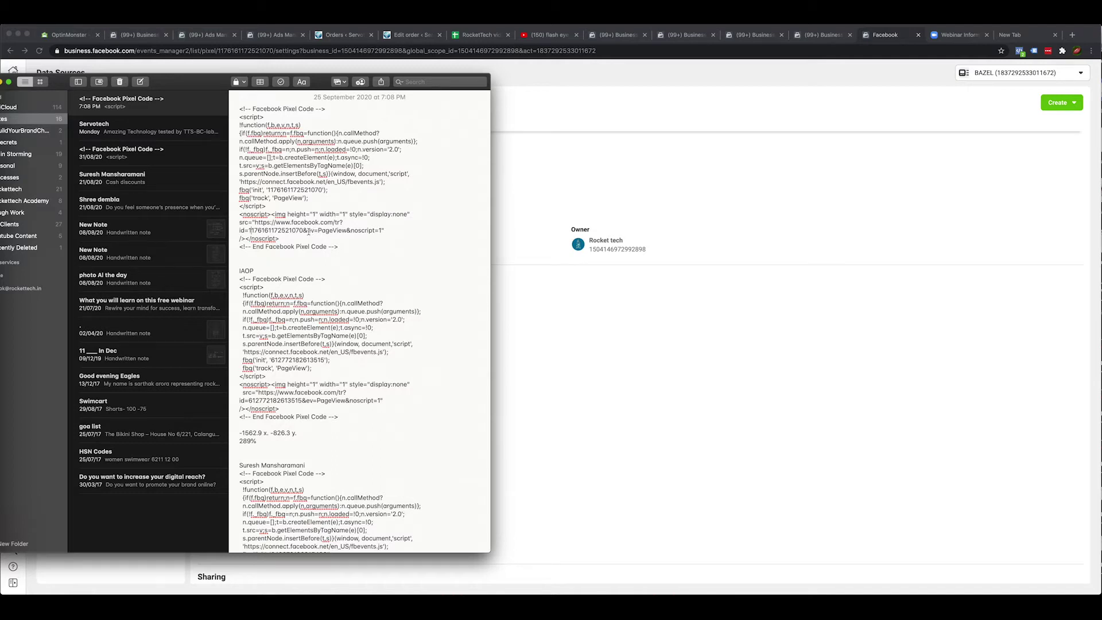
{"action": "left_click_drag", "start_coordinate": [308, 232], "coordinate": [315, 232]}
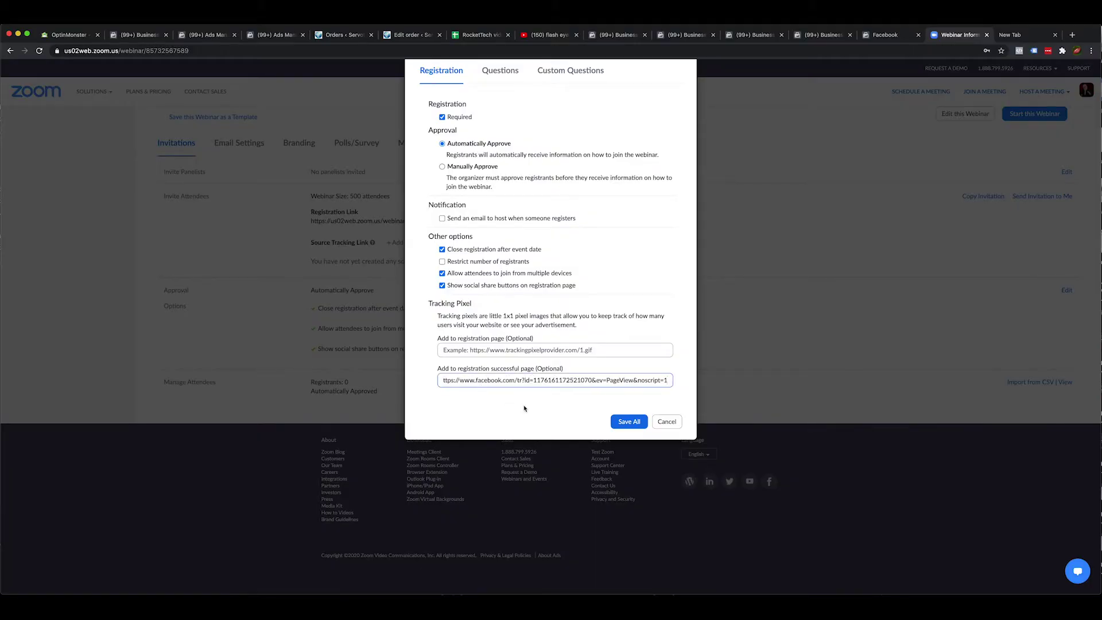
{"action": "left_click", "coordinate": [630, 422]}
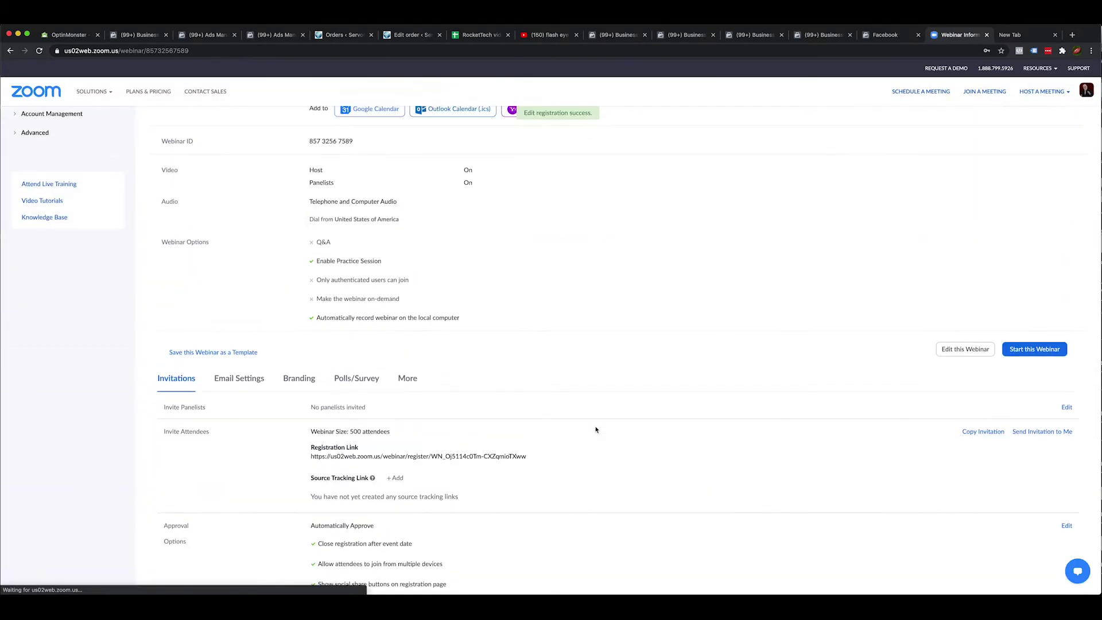
Open the webinar's registration link in a new tab and check the registration page with Facebook Pixel Helper
{"action": "scroll", "coordinate": [402, 414], "scroll_direction": "down", "scroll_amount": 3}
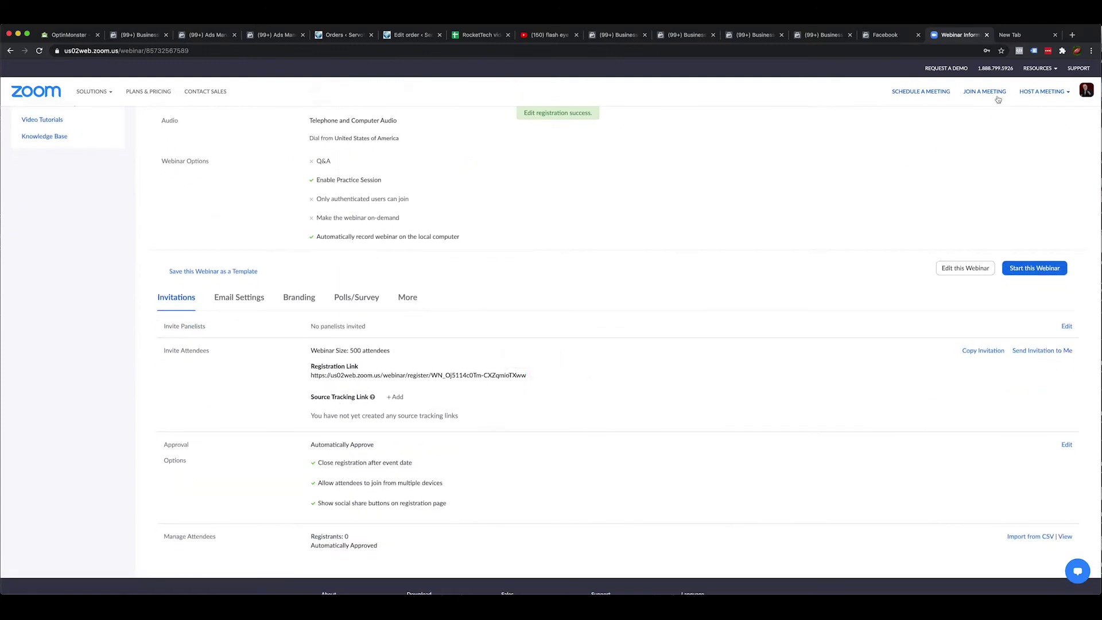
{"action": "left_click", "coordinate": [1025, 35]}
{"action": "type", "text": "https://us02web.zoom.us/webinar/register/WN_Oj5114c0Tm-CXZqmioTXww"}
{"action": "key", "text": "Return"}
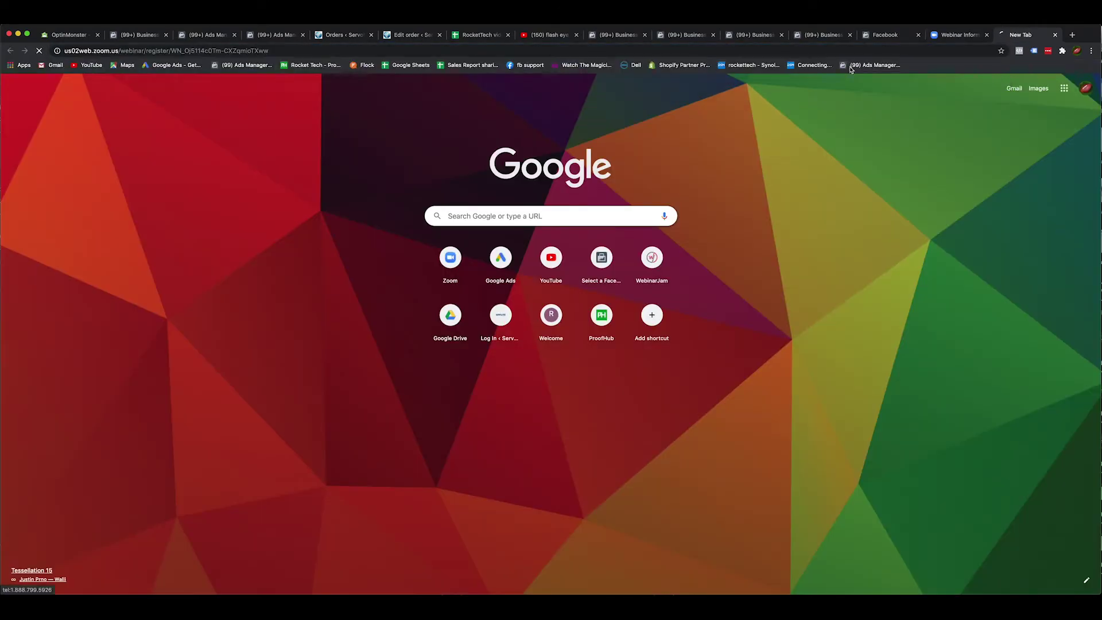
{"action": "left_click", "coordinate": [1020, 51]}
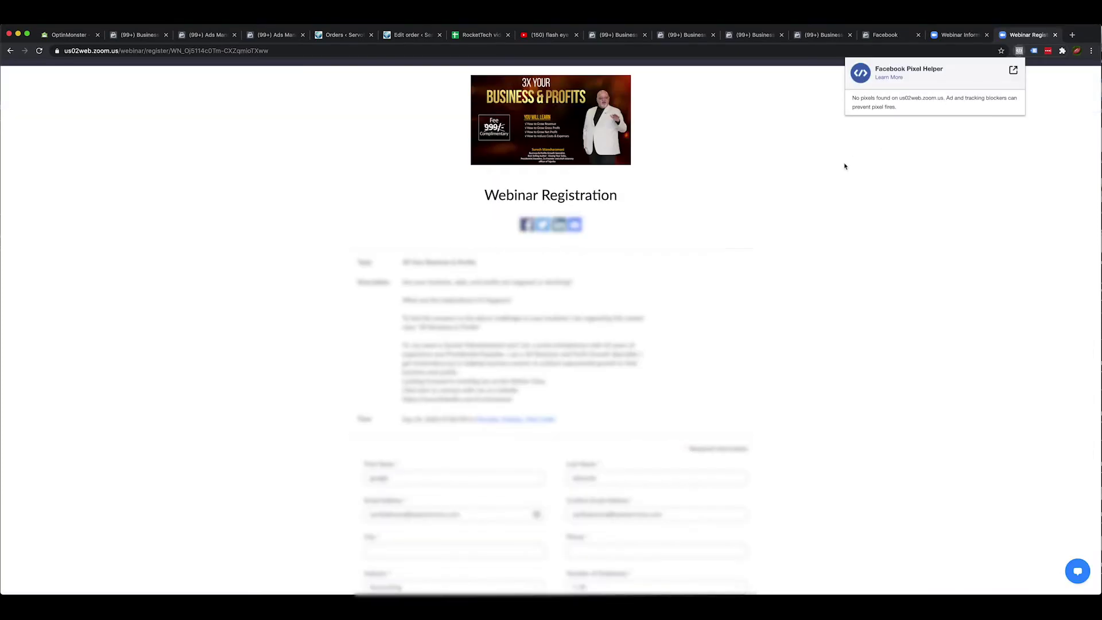
Fill in the webinar registration form with the registrant's name, e-mail, city and phone number, and submit the registration
{"action": "scroll", "coordinate": [927, 245], "scroll_direction": "down", "scroll_amount": 5}
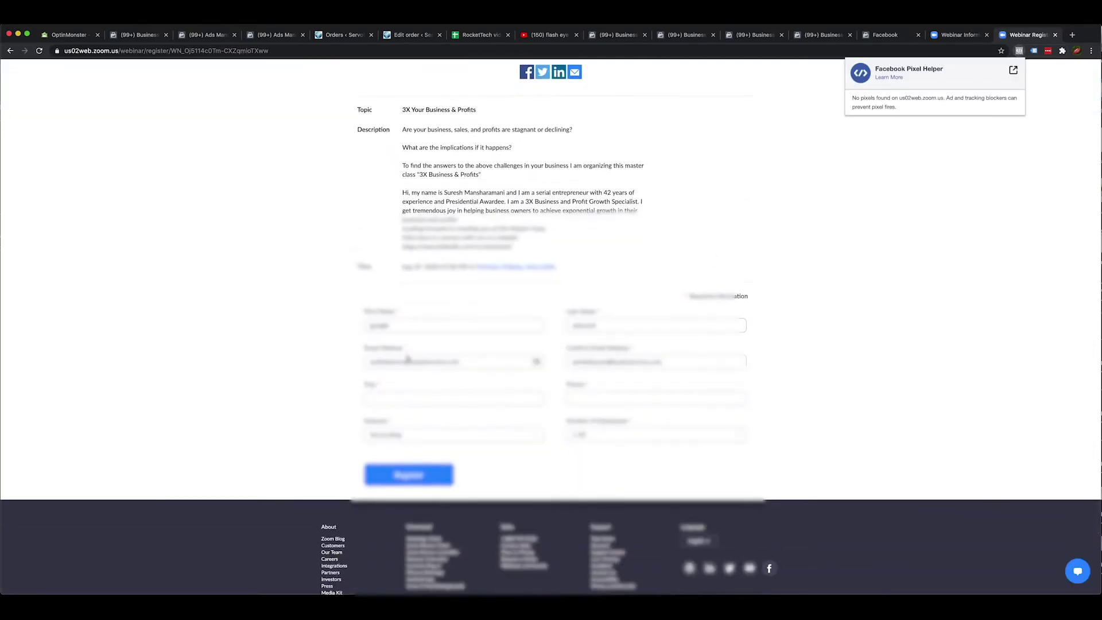
{"action": "left_click", "coordinate": [476, 400]}
{"action": "left_click", "coordinate": [477, 400]}
{"action": "left_click", "coordinate": [468, 428]}
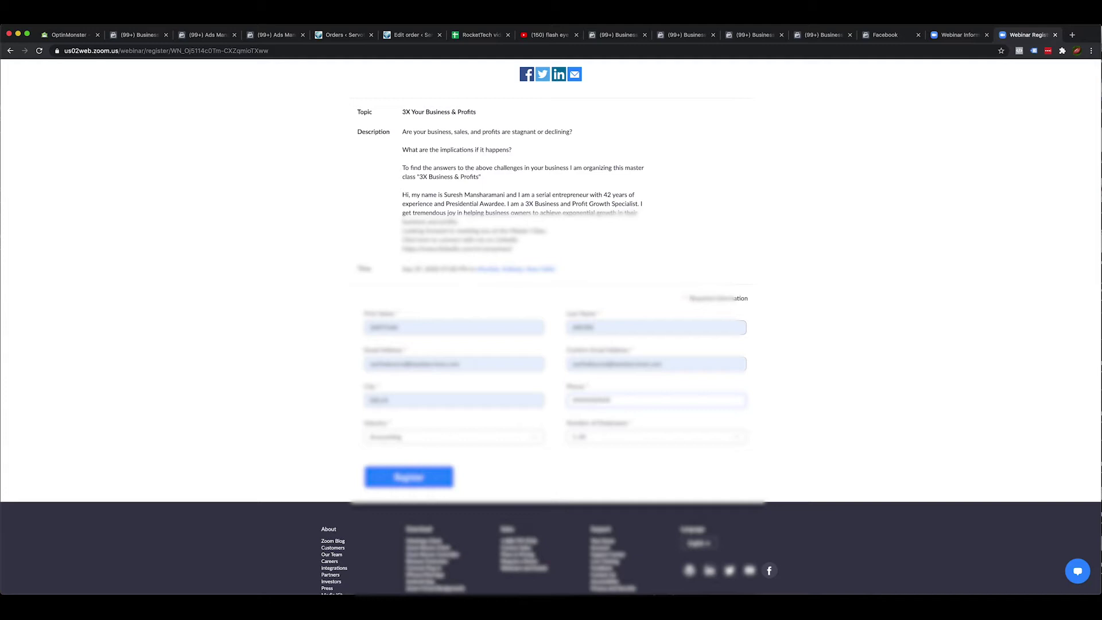
{"action": "left_click", "coordinate": [428, 491]}
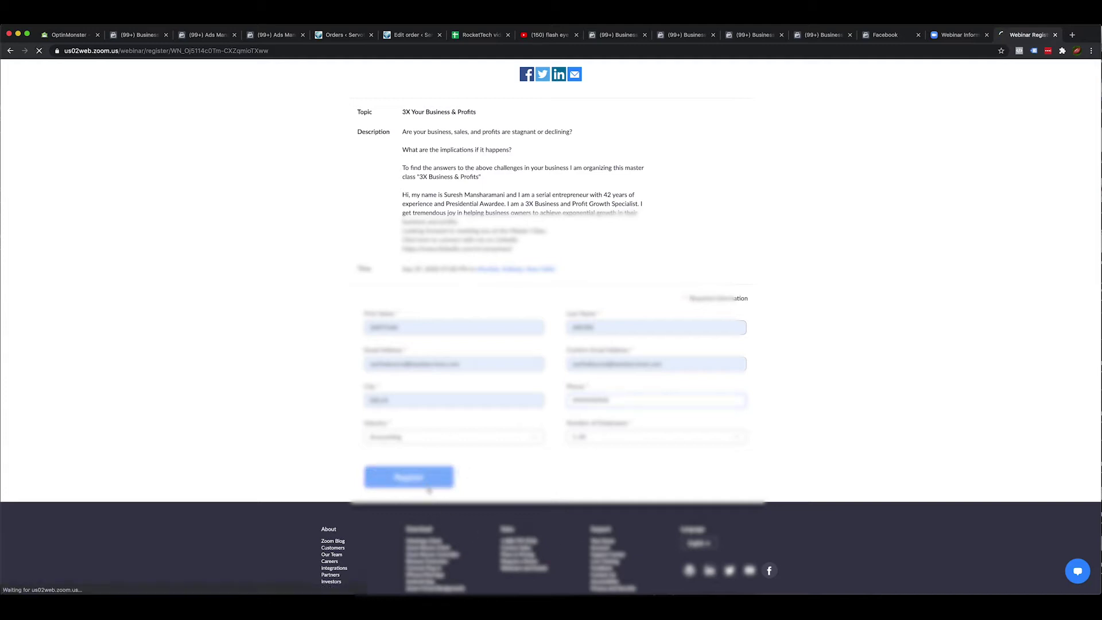
Check the registration success page with Facebook Pixel Helper and inspect the PageView event's details
{"action": "left_click", "coordinate": [1021, 51]}
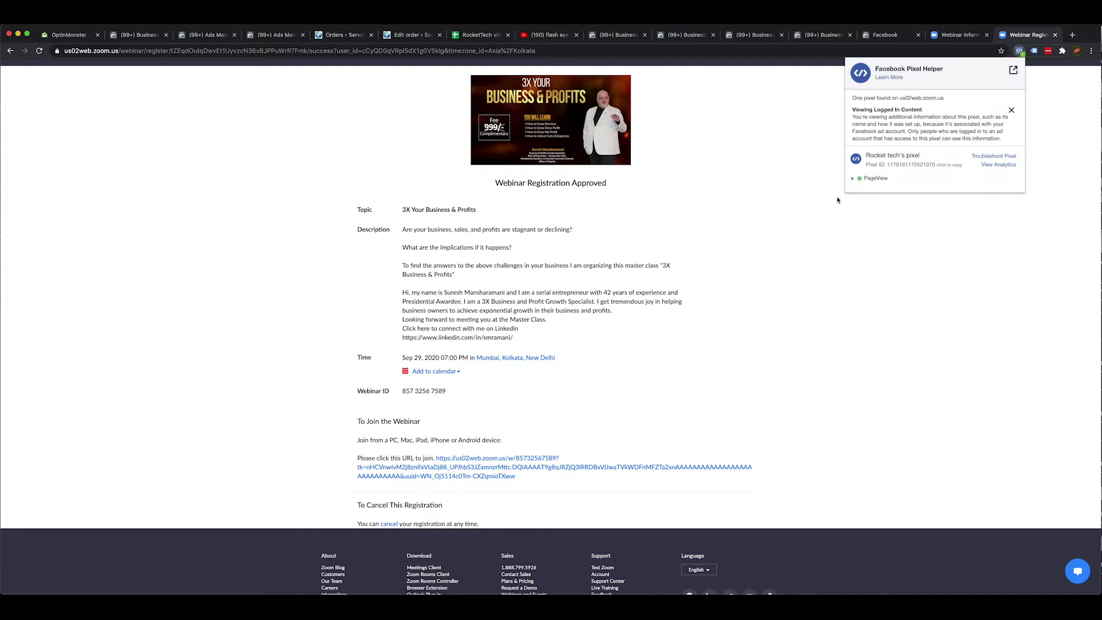
{"action": "left_click", "coordinate": [853, 179]}
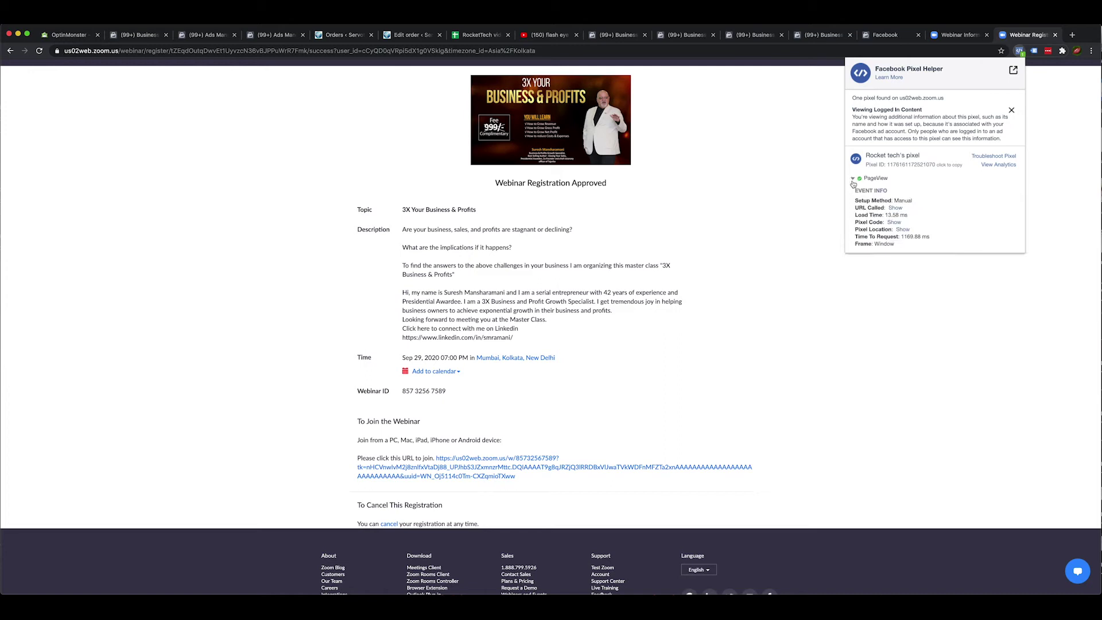
{"action": "left_click", "coordinate": [854, 179]}
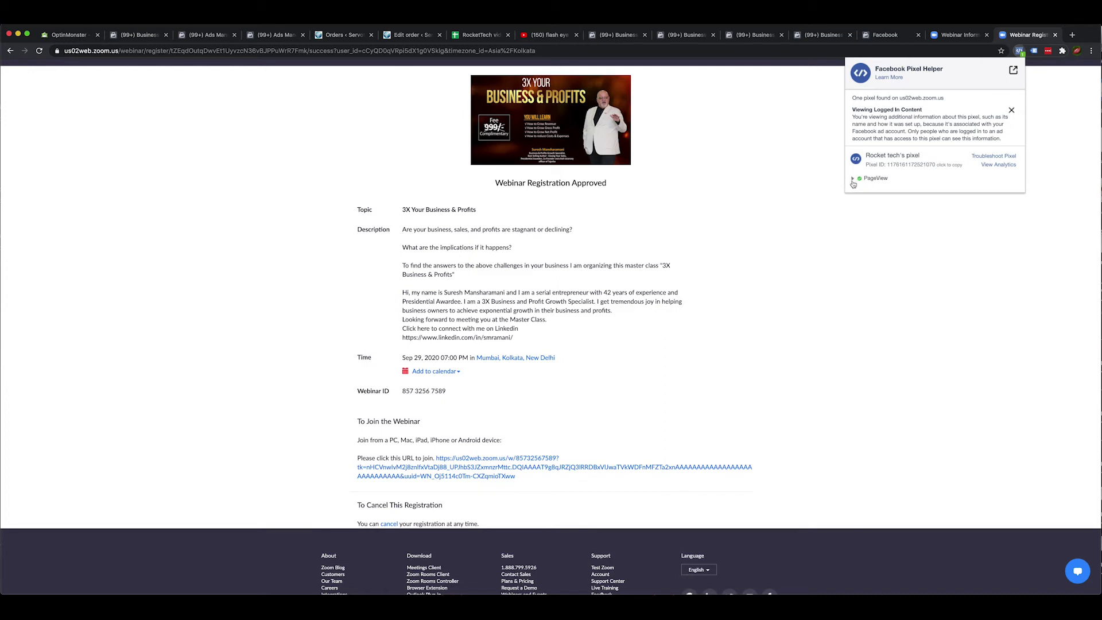
Return to Facebook Events Manager and view the list of custom conversions
{"action": "left_click", "coordinate": [884, 36]}
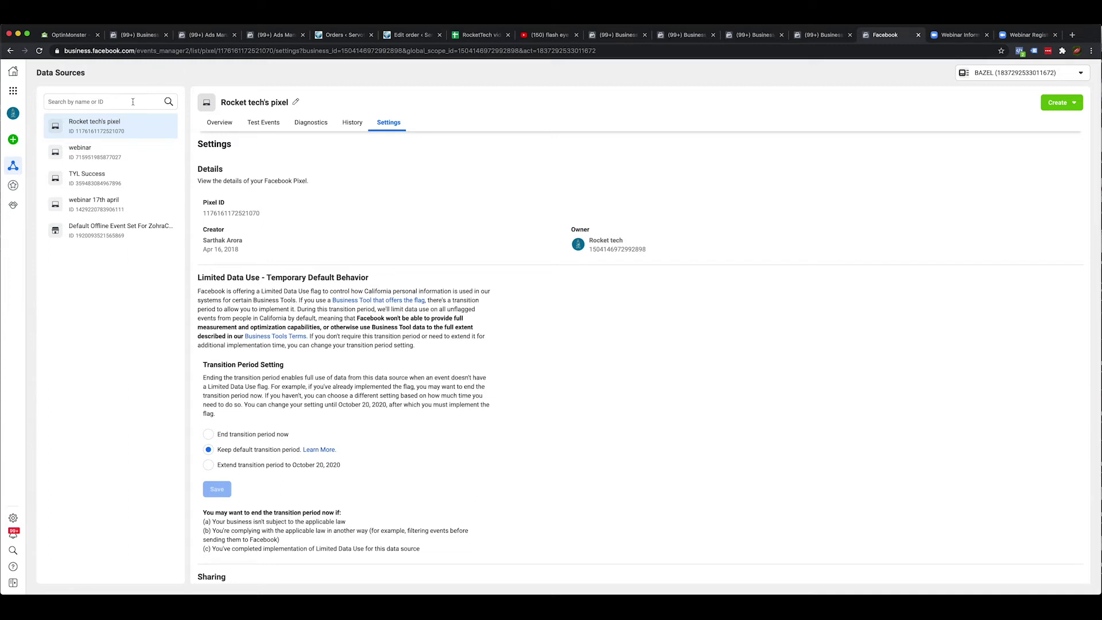
{"action": "left_click", "coordinate": [23, 184]}
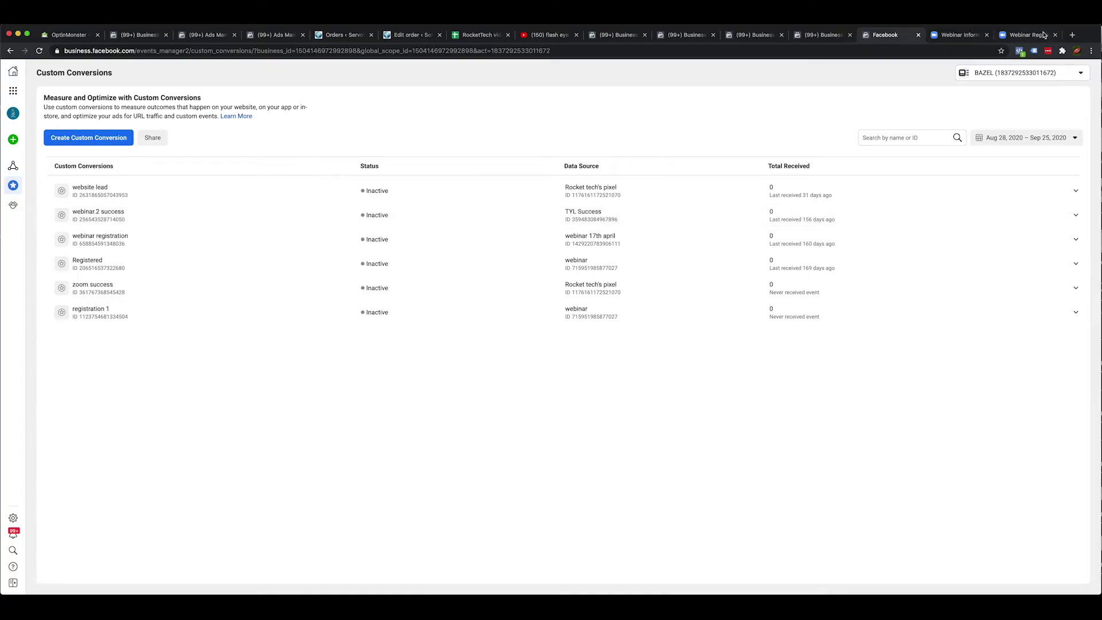
Revisit the registration success page, and reopen the webinar's registration approval settings in Zoom to check the tracking pixel URL
{"action": "left_click", "coordinate": [1043, 35]}
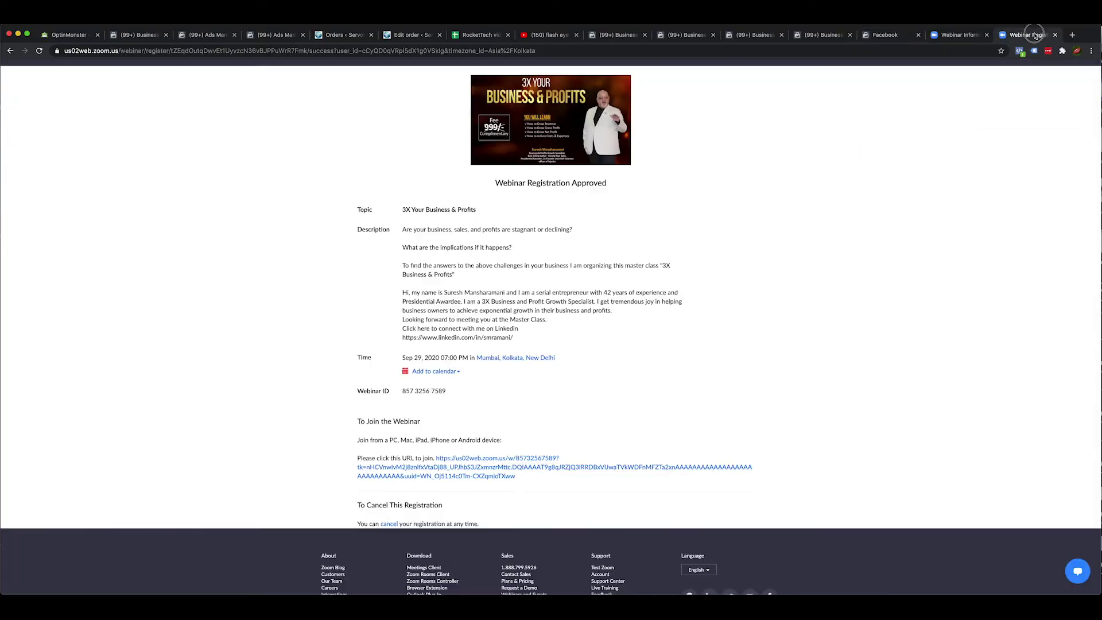
{"action": "left_click", "coordinate": [954, 37]}
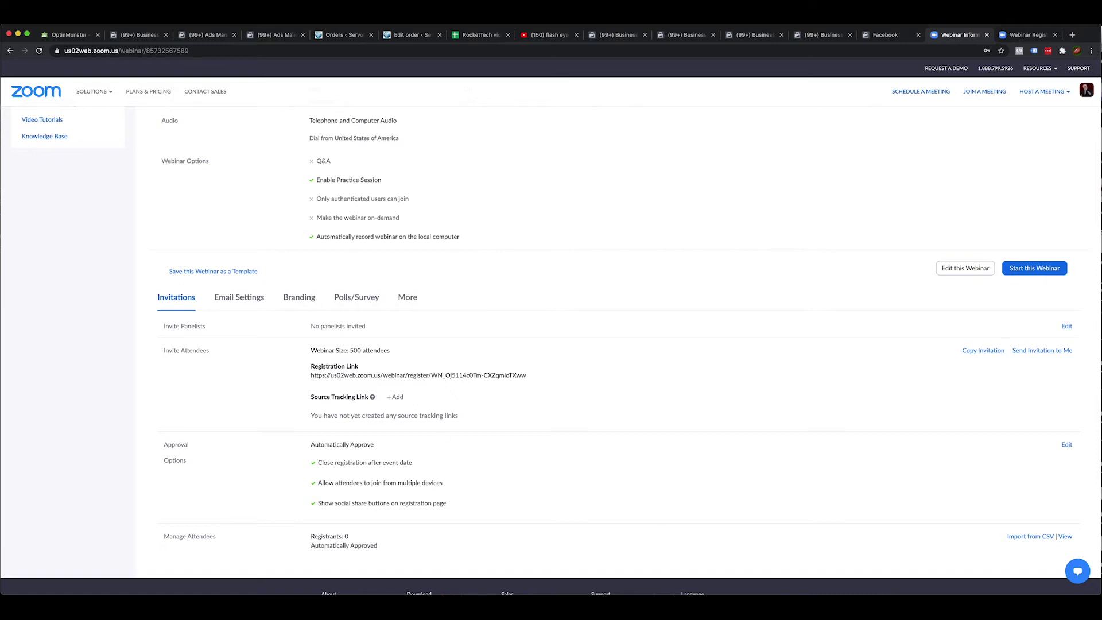
{"action": "left_click", "coordinate": [1067, 445]}
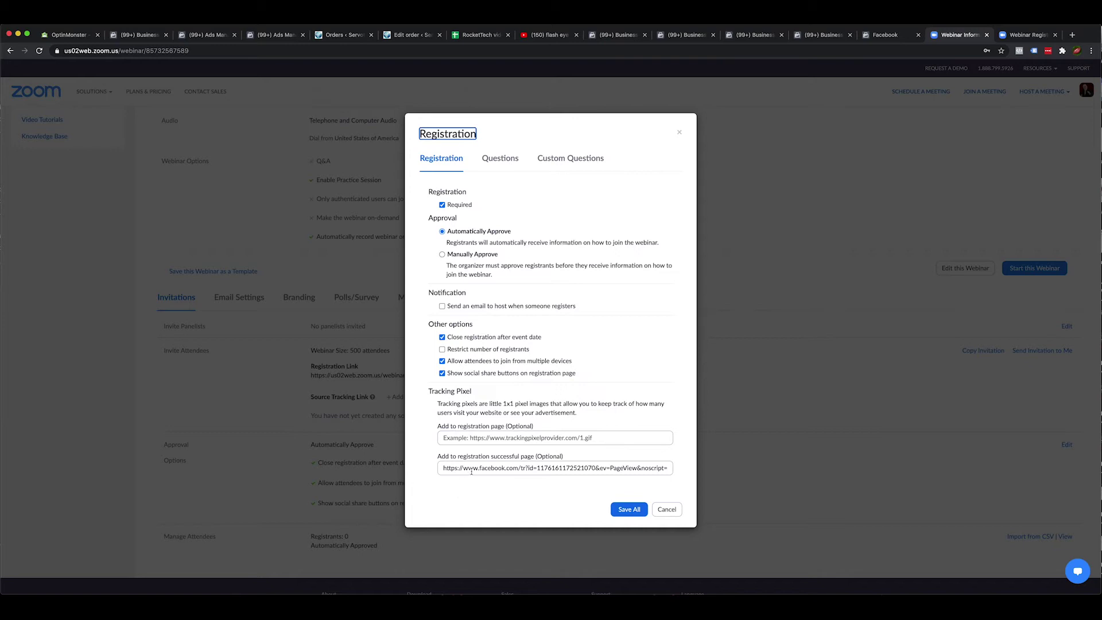
Copy the success page's Facebook pixel URL to the registration page's tracking pixel, set the success page pixel's event to Lead, and save
{"action": "left_click_drag", "start_coordinate": [438, 467], "coordinate": [602, 475]}
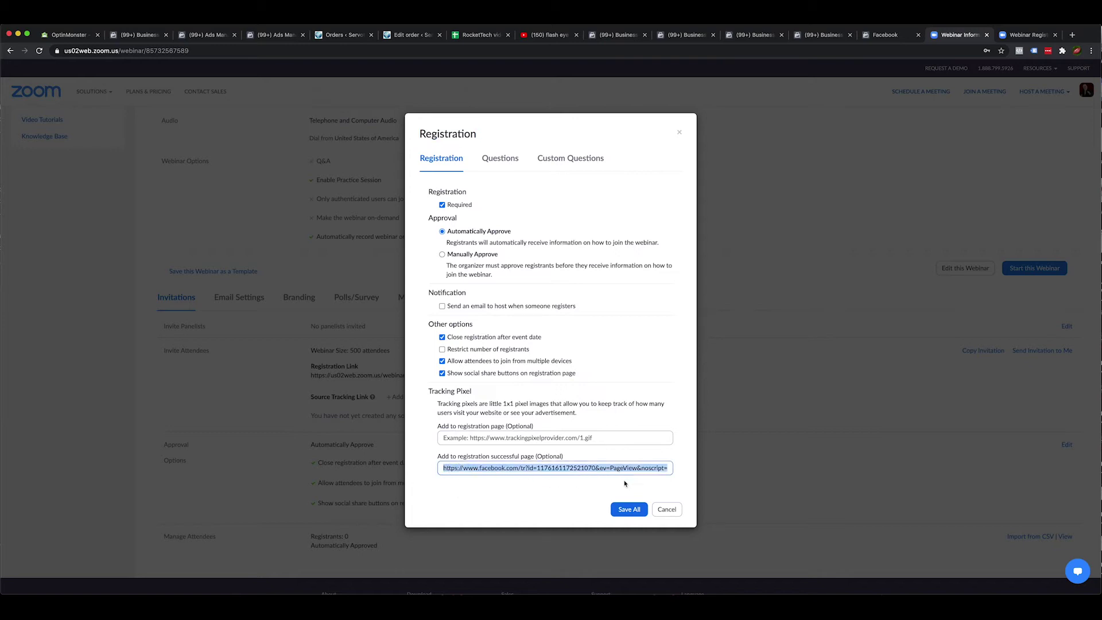
{"action": "left_click", "coordinate": [621, 436]}
{"action": "key", "text": "super+v"}
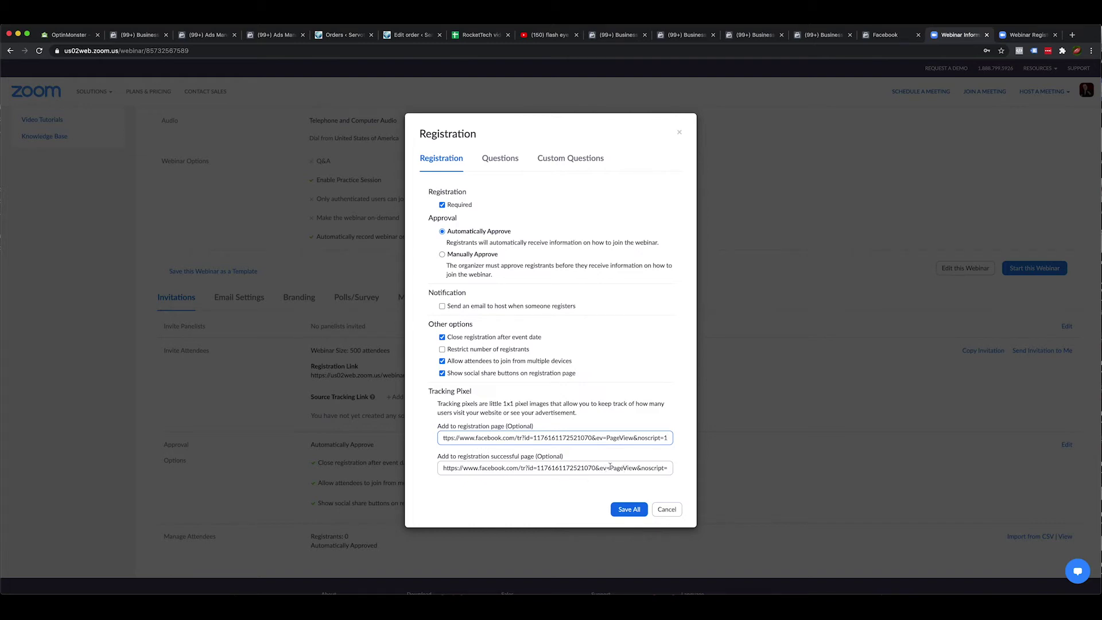
{"action": "left_click_drag", "start_coordinate": [611, 467], "coordinate": [638, 468]}
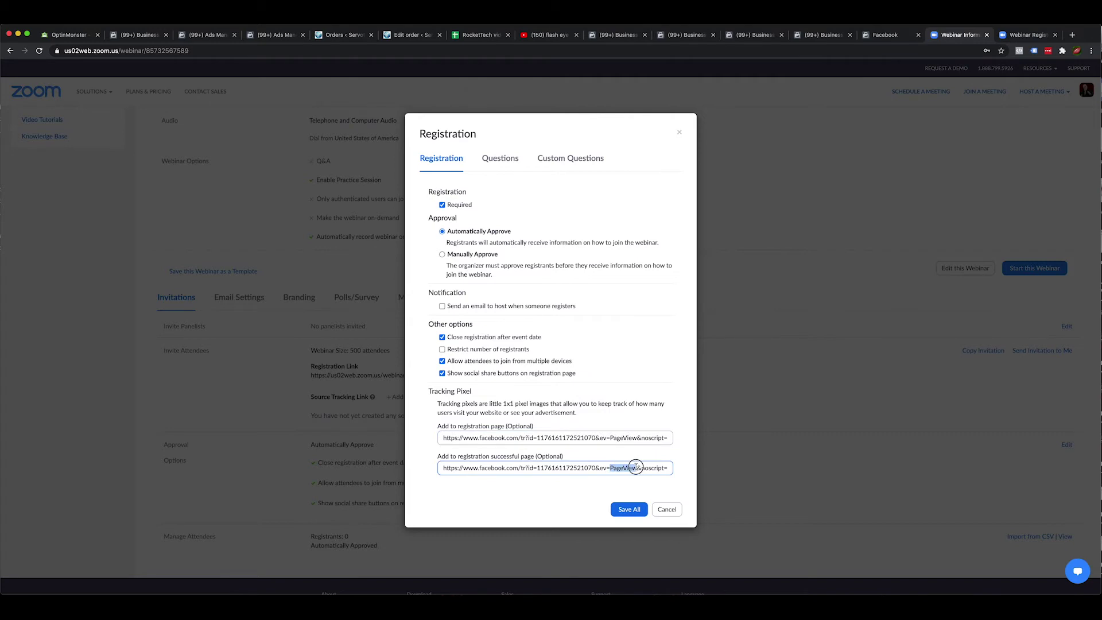
{"action": "type", "text": "Lead"}
{"action": "left_click", "coordinate": [629, 510]}
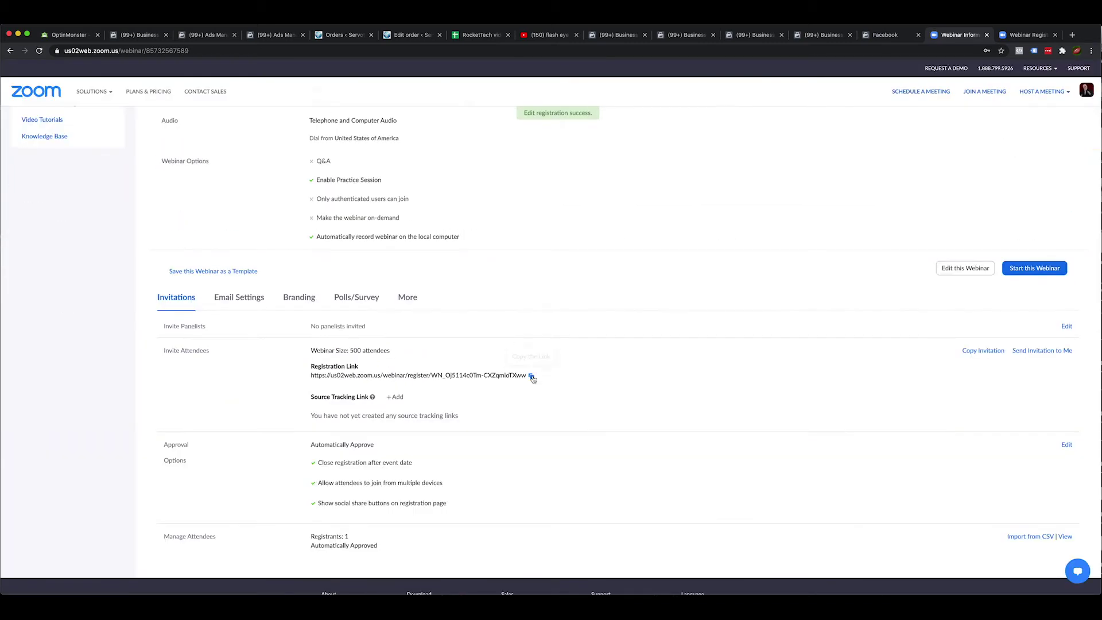
Review the pixel's events in Facebook Events Manager, and reload the registration success page to inspect its Lead event in Facebook Pixel Helper
{"action": "left_click", "coordinate": [797, 36]}
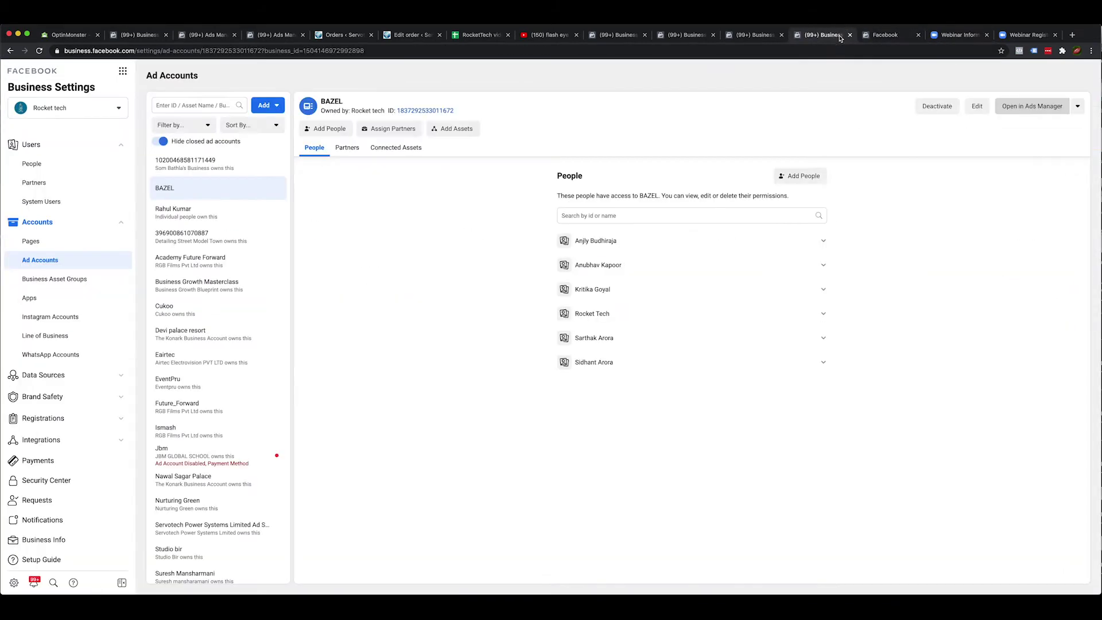
{"action": "left_click", "coordinate": [884, 35]}
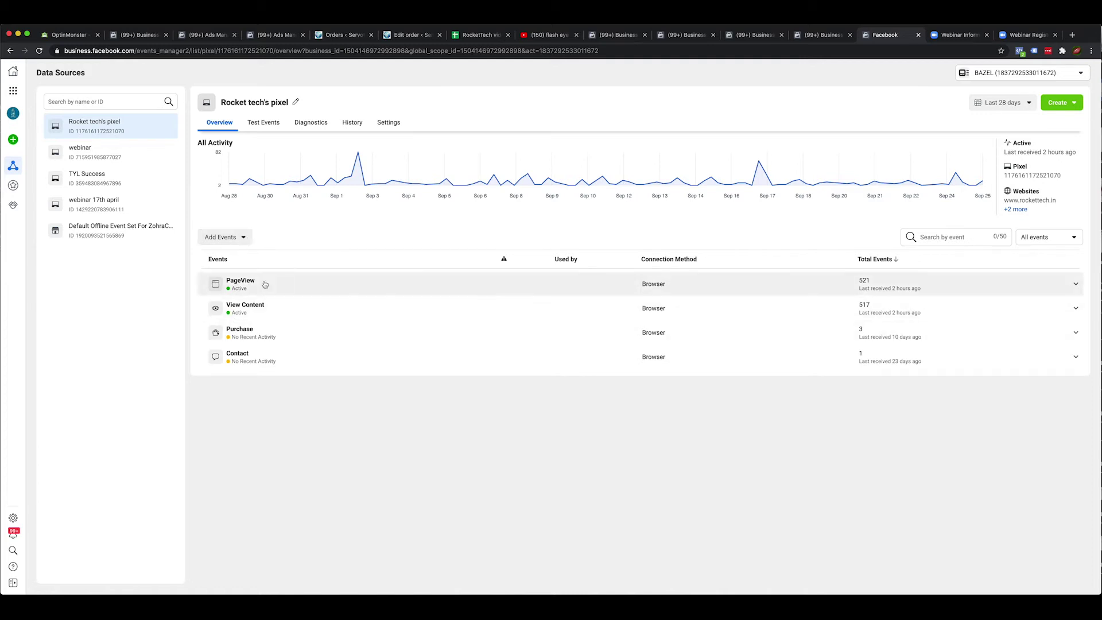
{"action": "left_click", "coordinate": [1020, 36]}
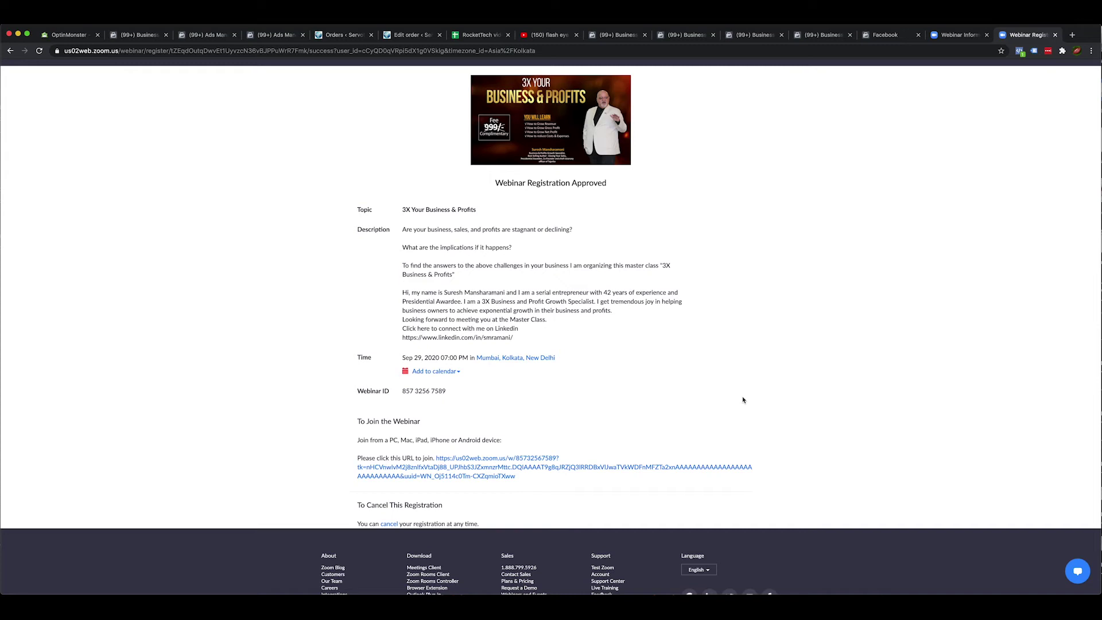
{"action": "left_click", "coordinate": [1020, 50]}
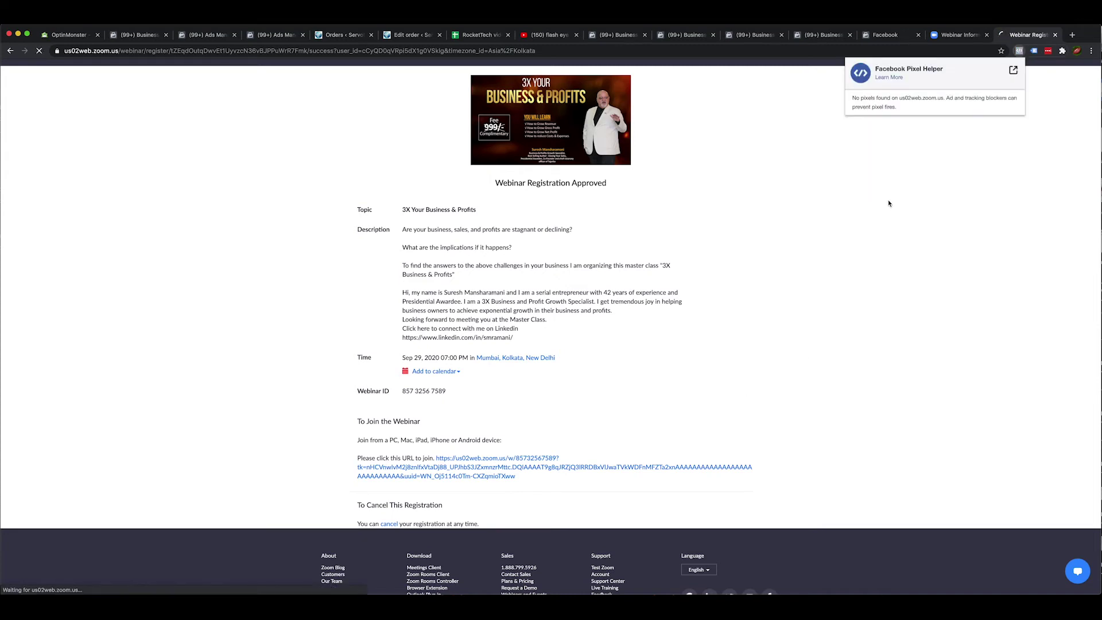
{"action": "key", "text": "super+r"}
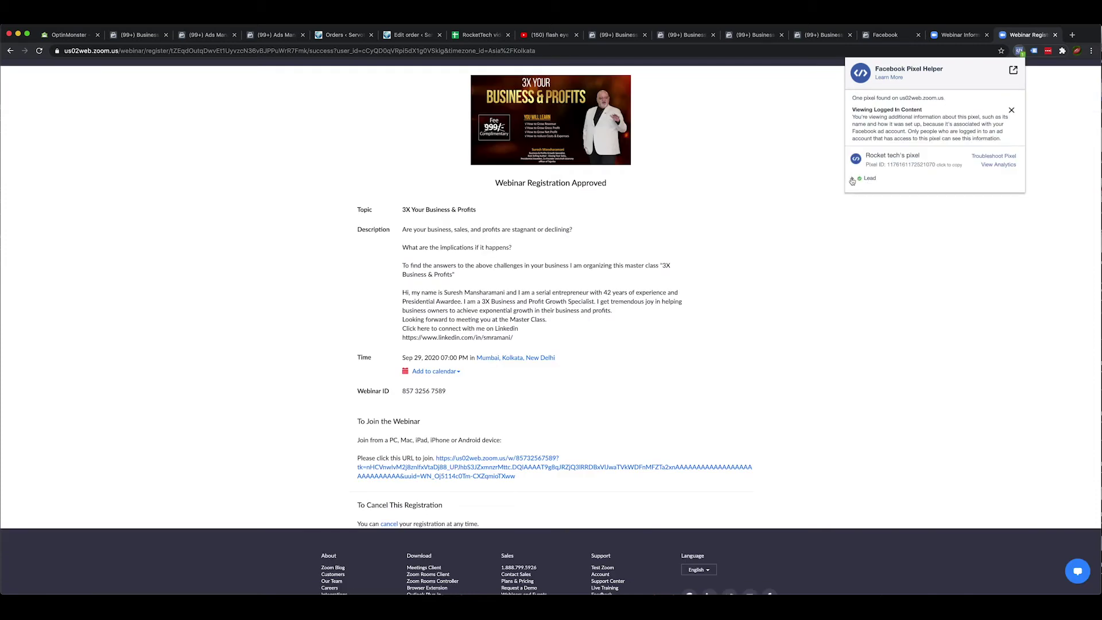
{"action": "left_click", "coordinate": [854, 183]}
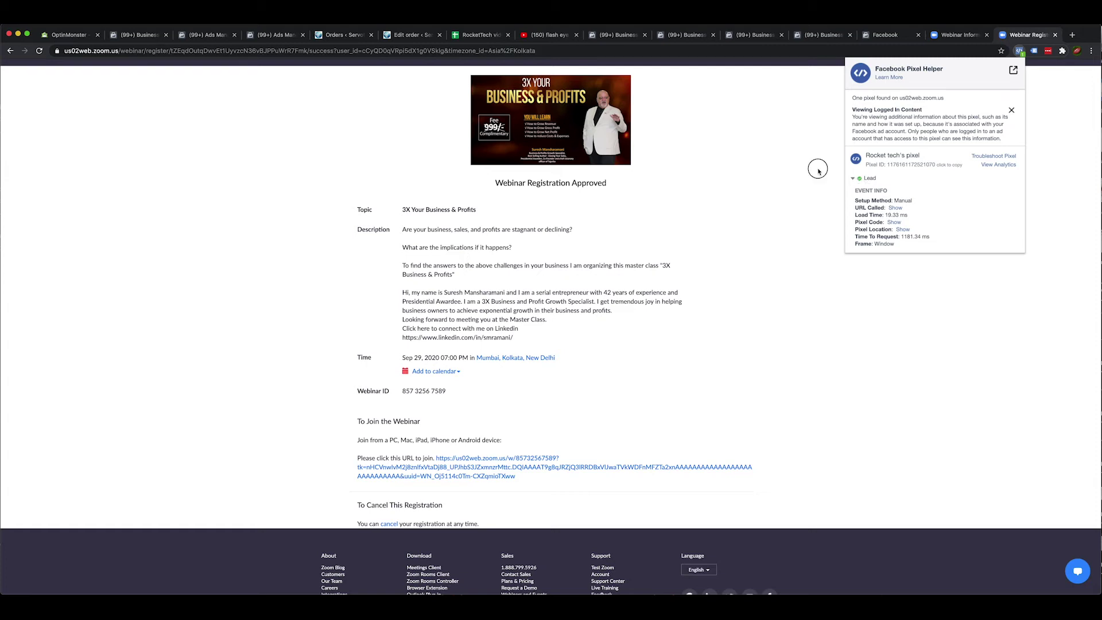
{"action": "left_click", "coordinate": [831, 175]}
Return to the Zoom webinar details and load the webinar's registration link in the registration success page's browser tab
{"action": "left_click", "coordinate": [954, 35]}
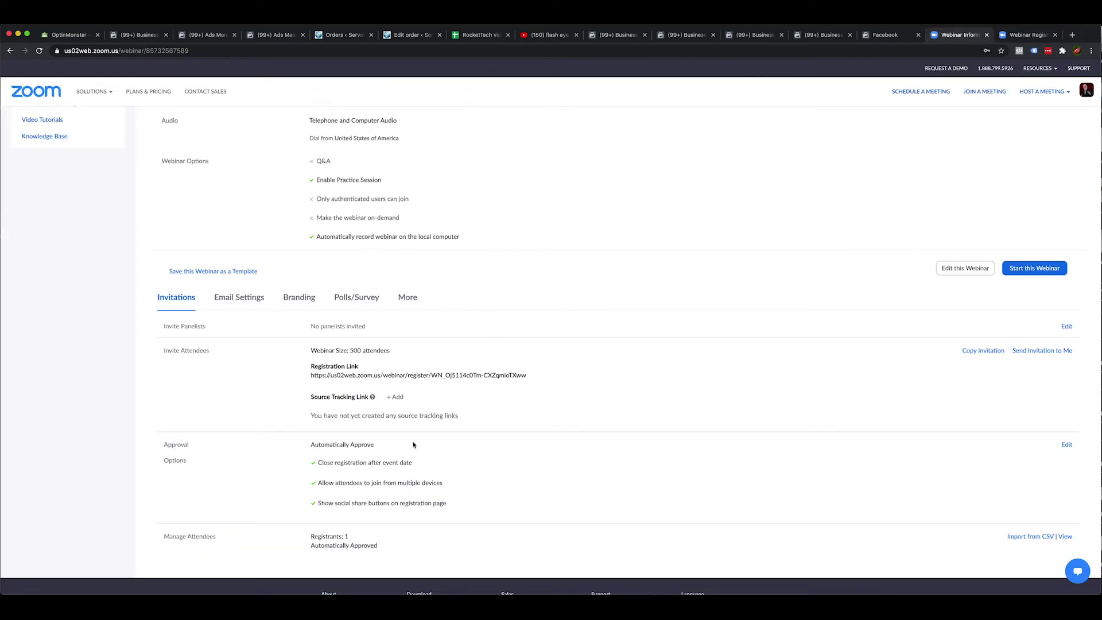
{"action": "left_click", "coordinate": [1027, 35]}
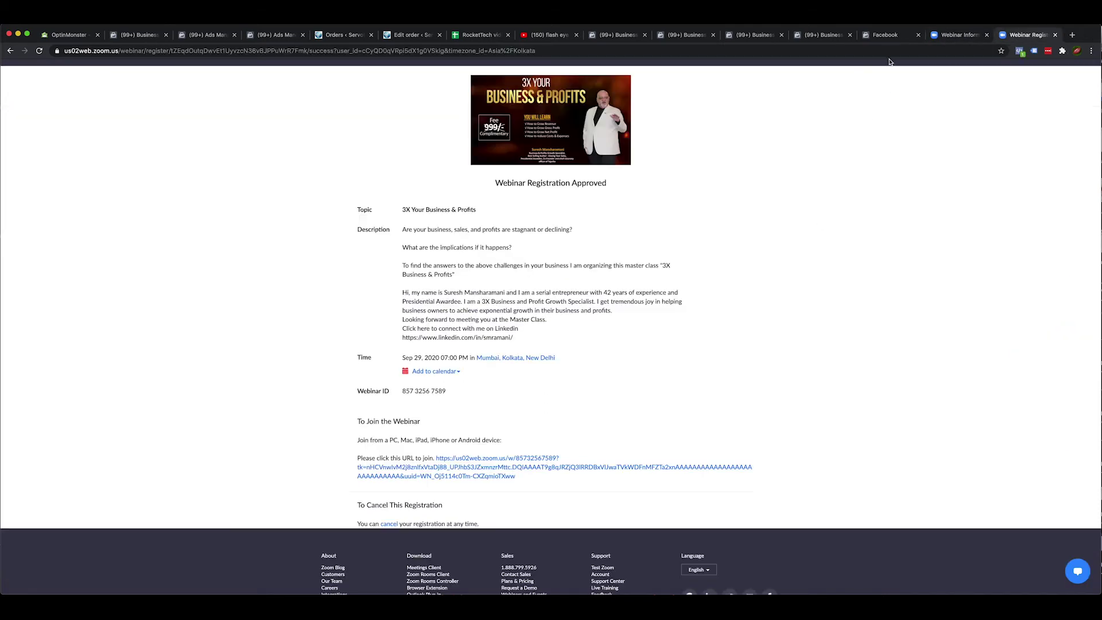
{"action": "left_click", "coordinate": [892, 52]}
{"action": "type", "text": "https://us02web.zoom.us/webinar/register/WN_Oj5114c0Tm-CXZqmioTXww"}
{"action": "key", "text": "Return"}
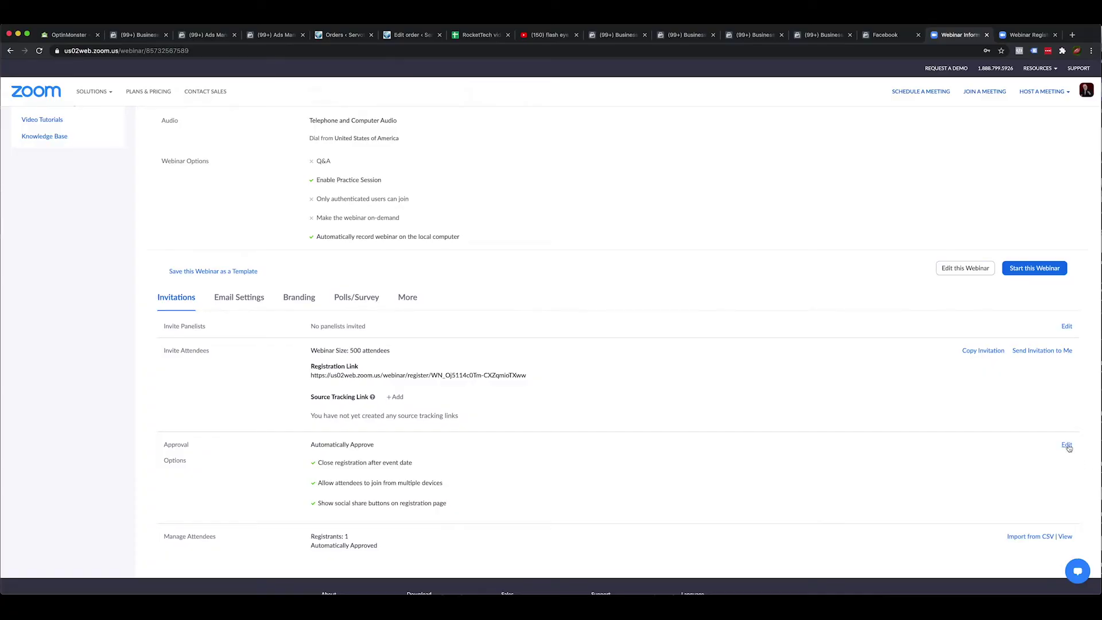
Set the success page tracking pixel's event back to PageView in the webinar's registration approval settings and save
{"action": "left_click", "coordinate": [1067, 446]}
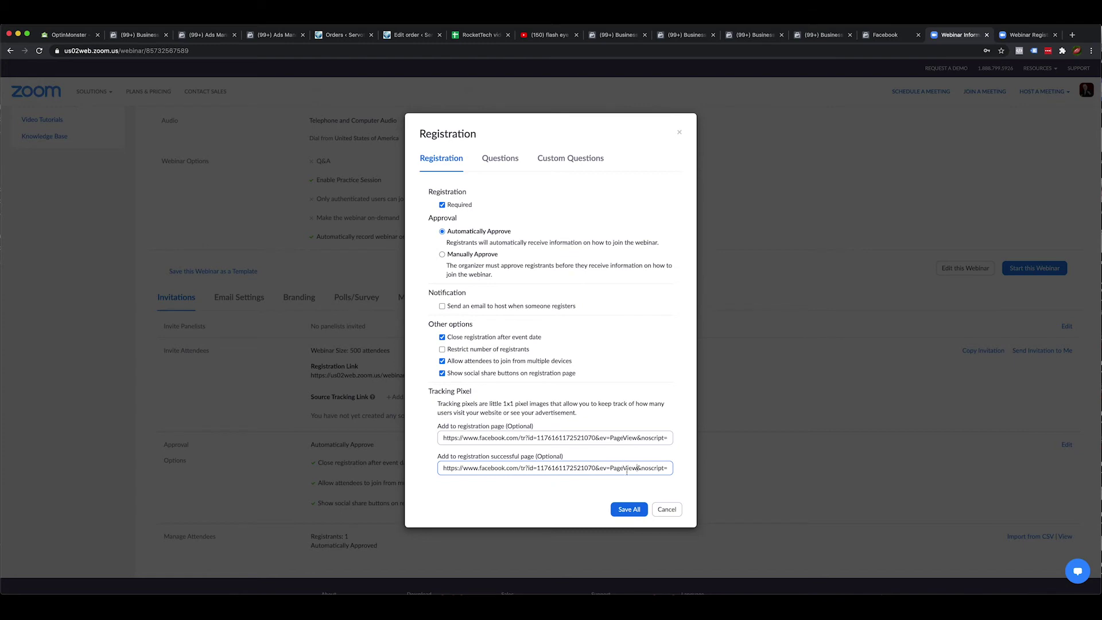
{"action": "left_click", "coordinate": [629, 508]}
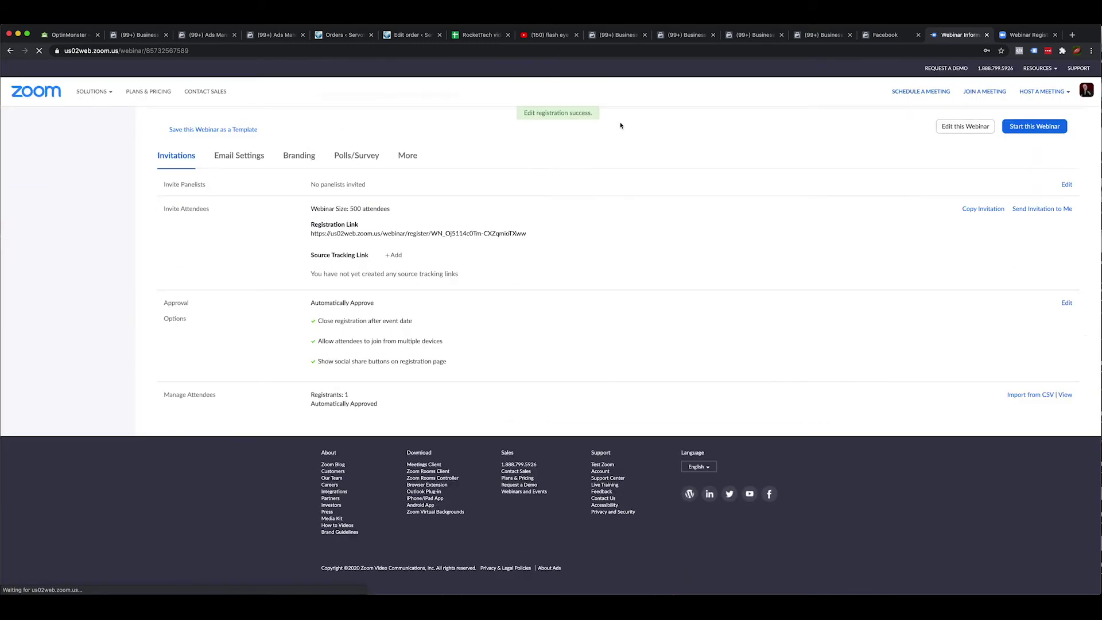
Compare the addresses of the webinar registration and success pages, and select the word "success" in the success page's URL
{"action": "left_click", "coordinate": [1022, 39]}
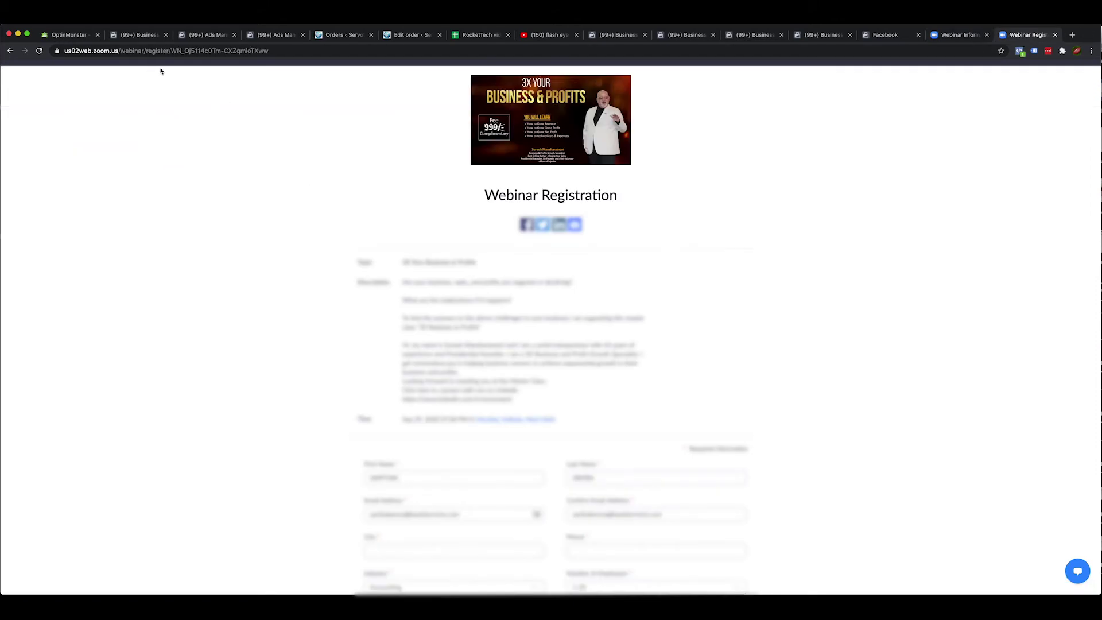
{"action": "scroll", "coordinate": [577, 489], "scroll_direction": "down", "scroll_amount": 5}
{"action": "scroll", "coordinate": [330, 224], "scroll_direction": "left", "scroll_amount": 5}
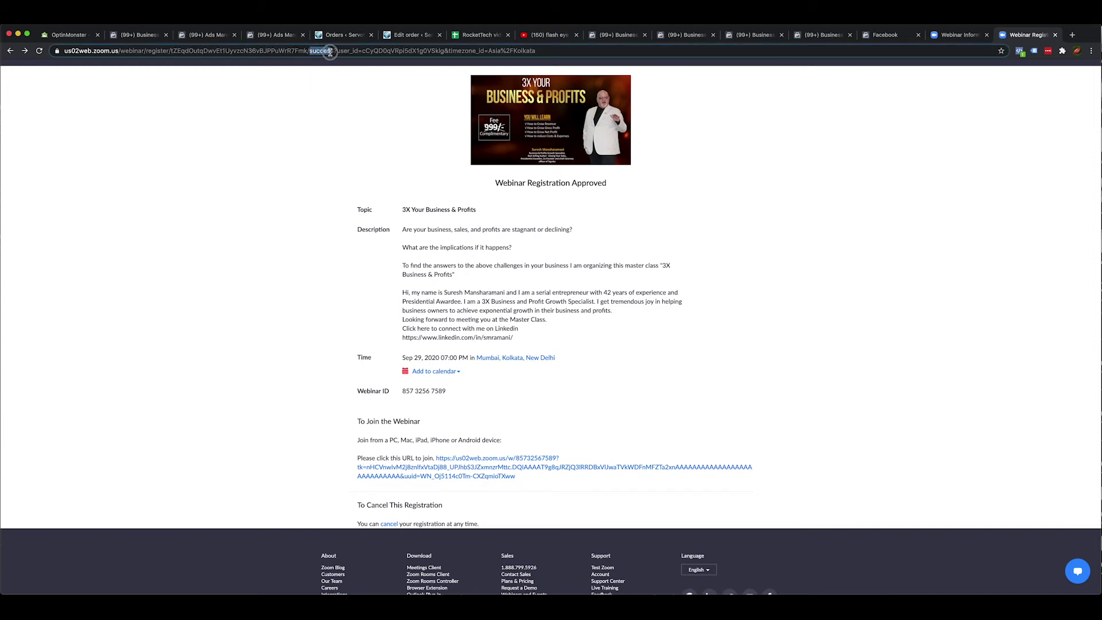
{"action": "double_click", "coordinate": [333, 52]}
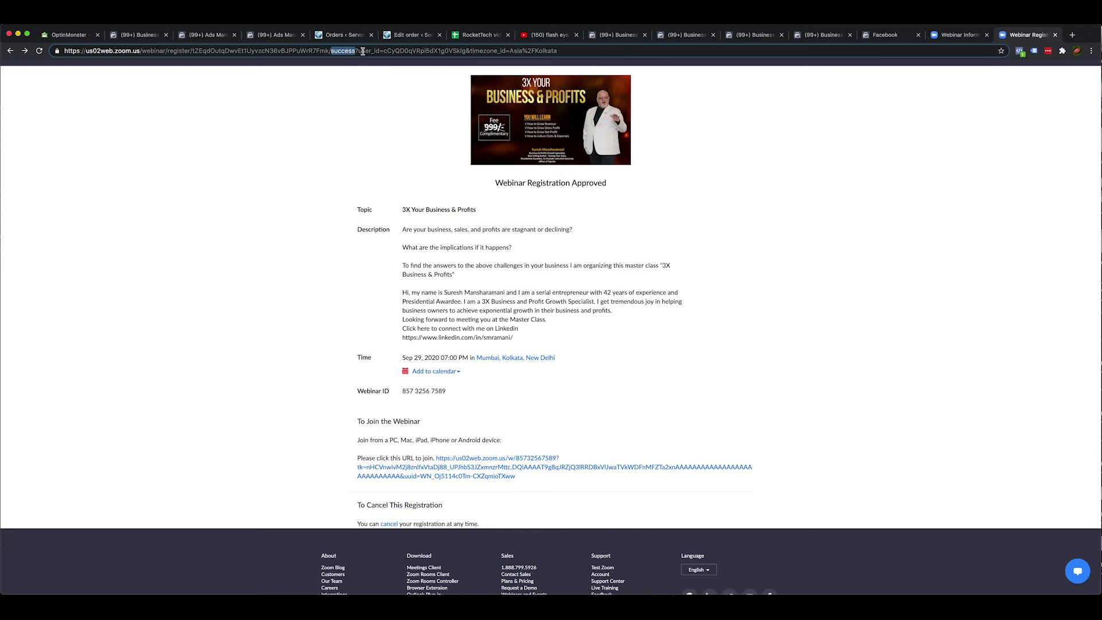
Return to Facebook Events Manager, view the custom conversions, and begin creating a new custom conversion
{"action": "left_click", "coordinate": [887, 35]}
{"action": "left_click", "coordinate": [821, 35]}
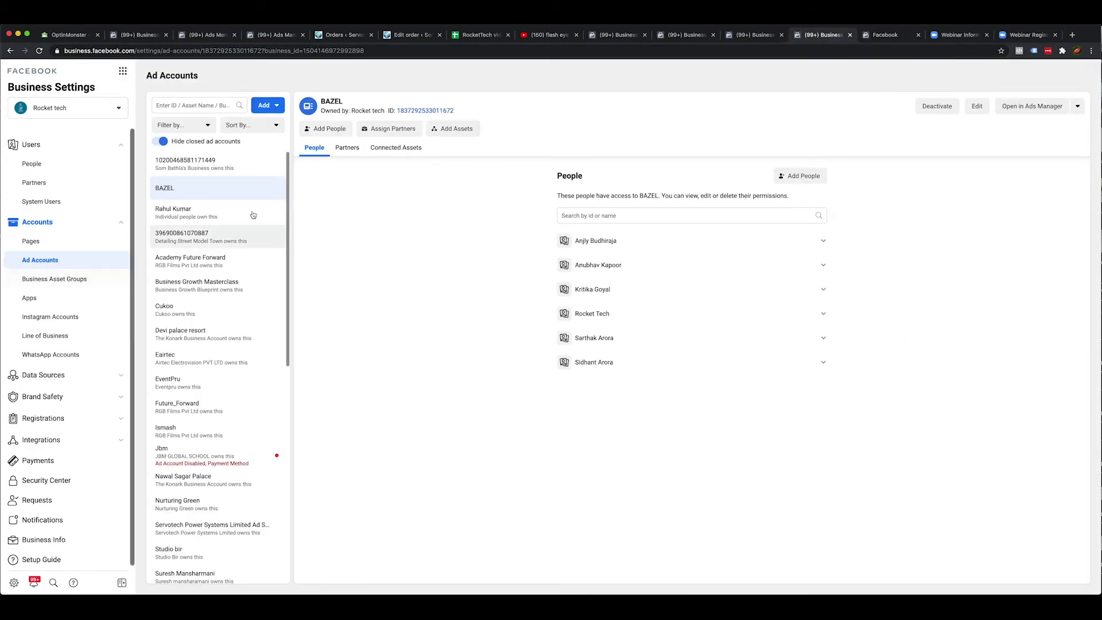
{"action": "left_click", "coordinate": [885, 35]}
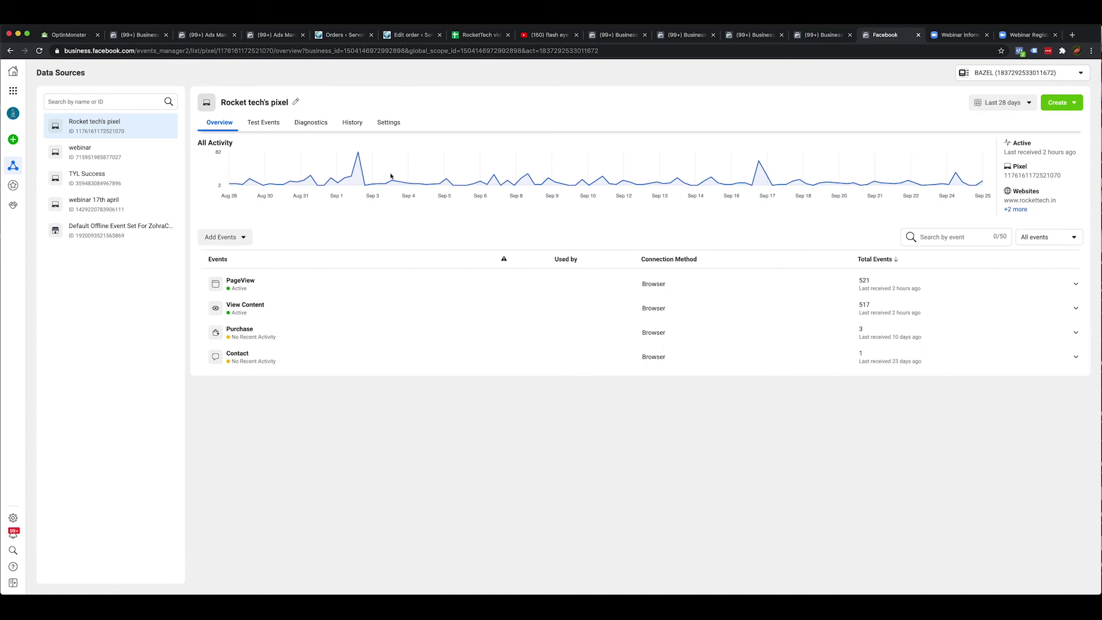
{"action": "left_click", "coordinate": [23, 191]}
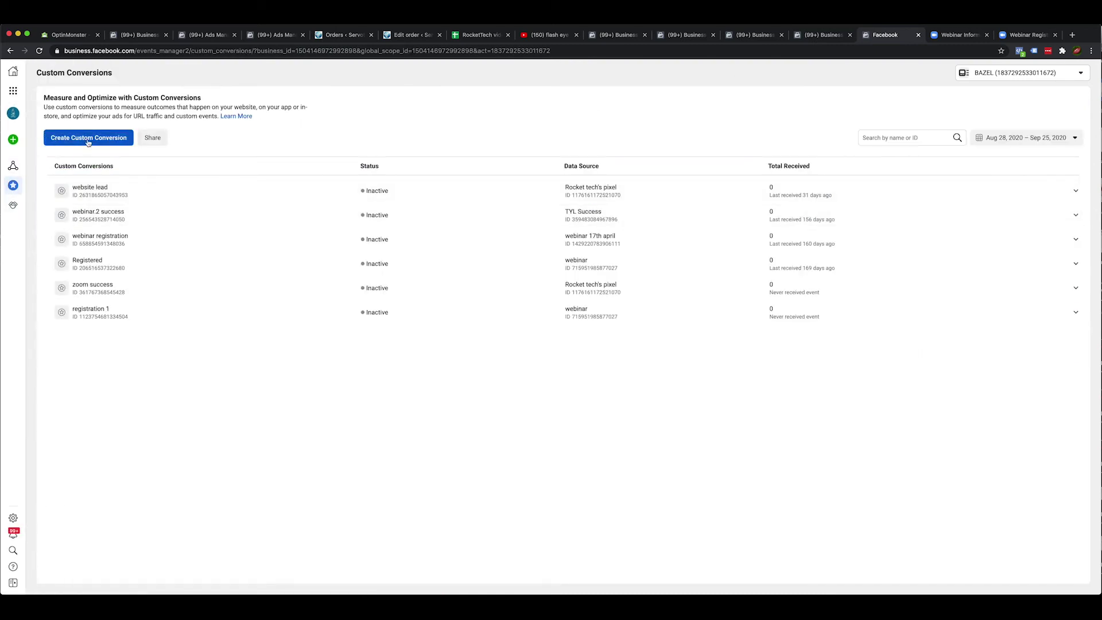
{"action": "left_click", "coordinate": [90, 139]}
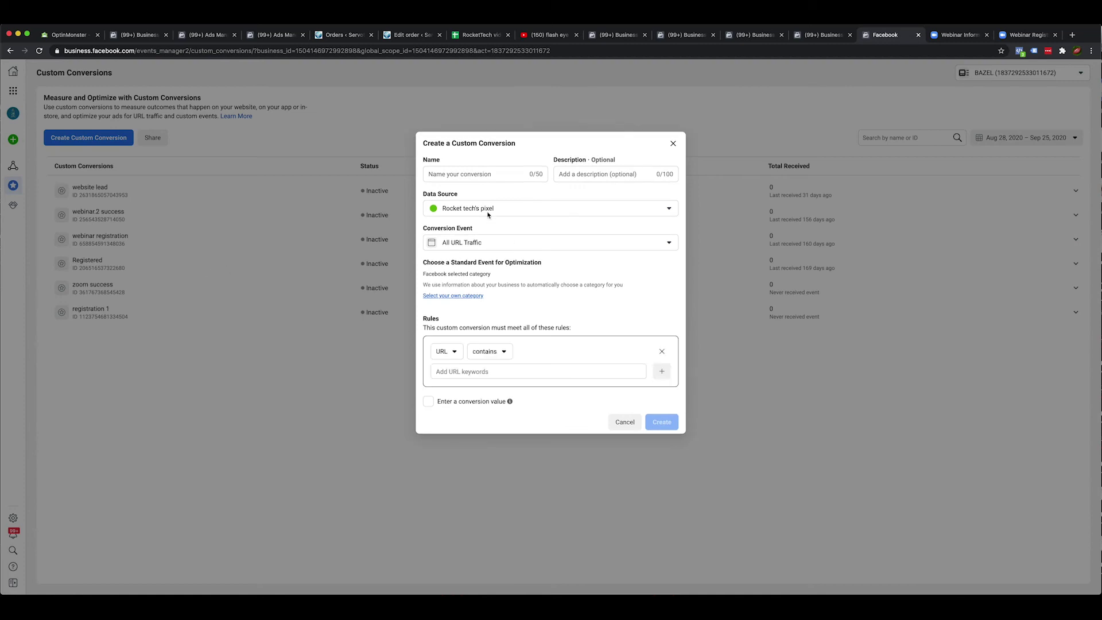